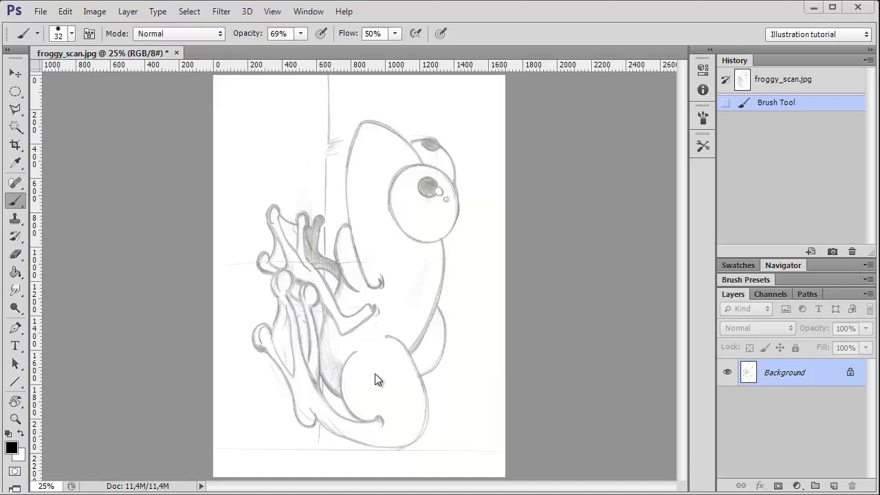
Step: Rotate the frog scan canvas 90° counter-clockwise into landscape
left_click(95, 12)
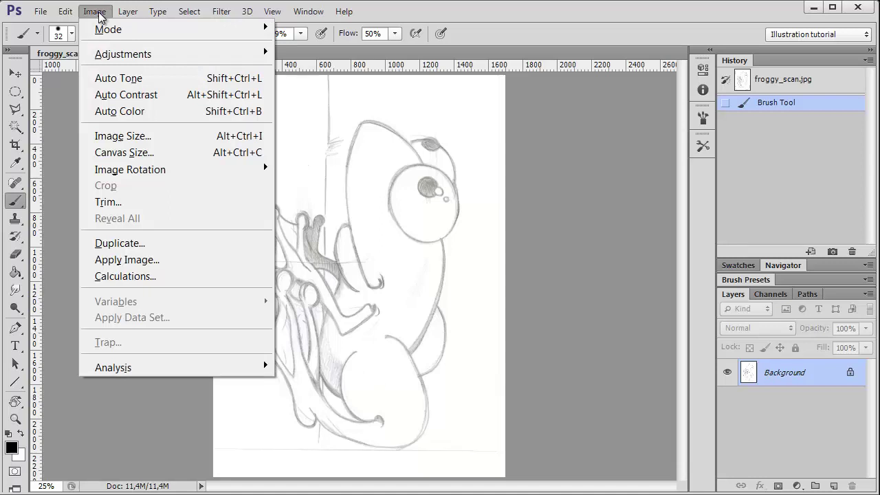
mouse_move(204, 173)
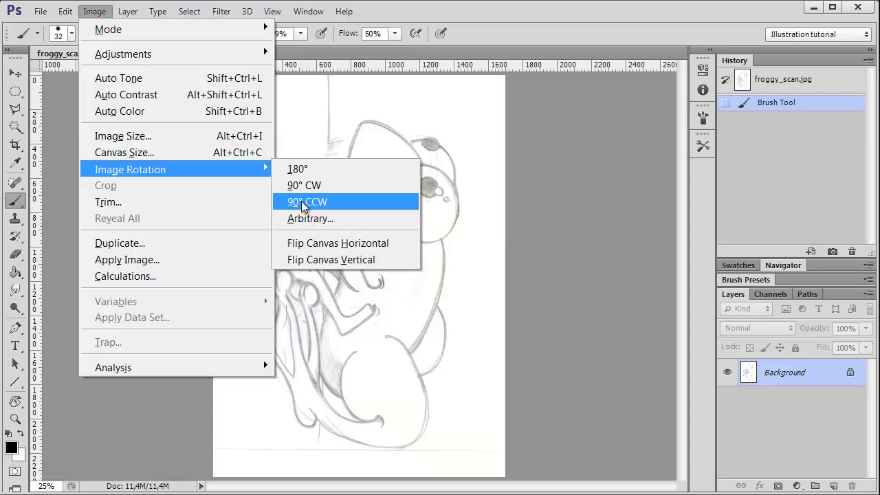
left_click(302, 209)
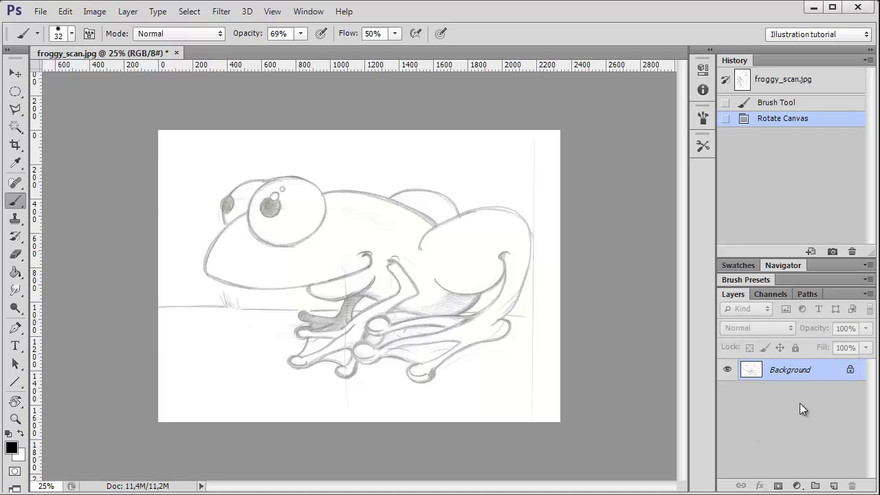
Step: Duplicate the Background layer and rename the copy 'scan'
left_click_drag(790, 368, 833, 485)
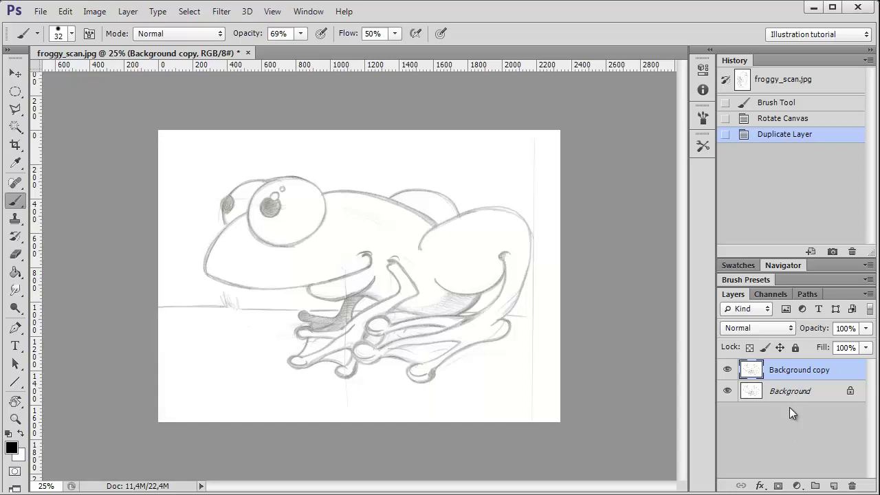
double_click(800, 371)
type("scan")
key("Return")
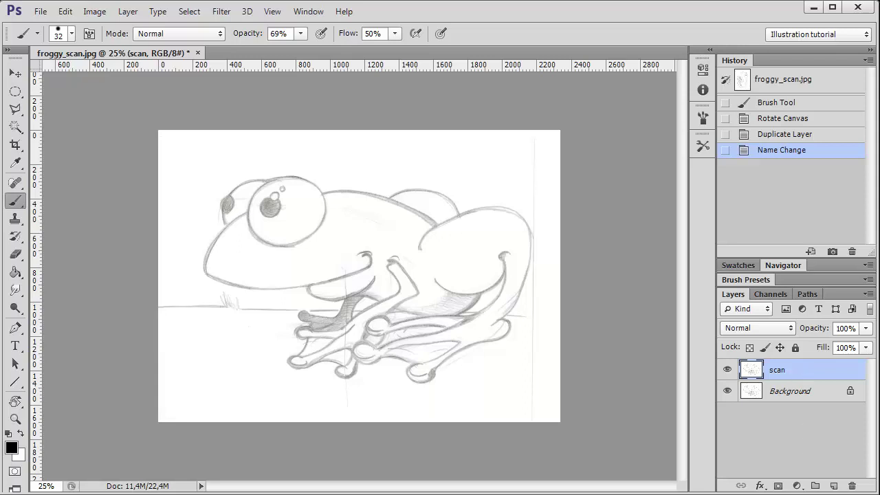
Step: Add a Black & White adjustment layer with default values above scan, then collapse Properties
left_click(798, 486)
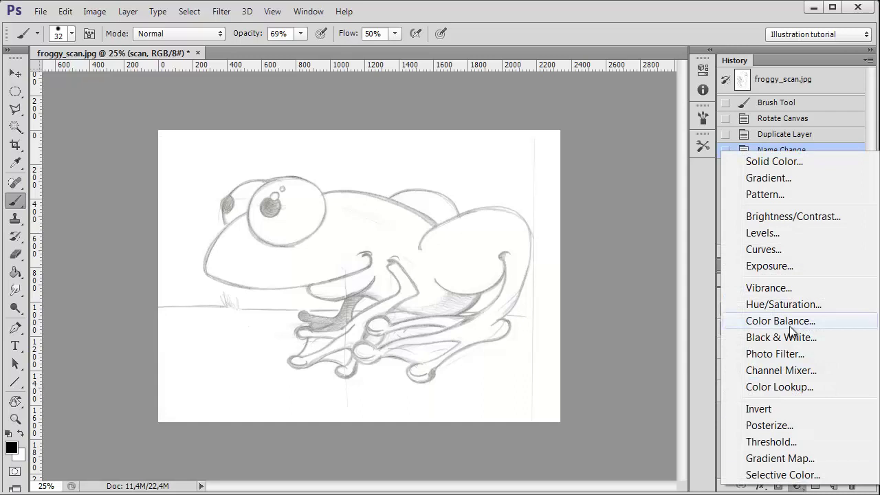
left_click(790, 336)
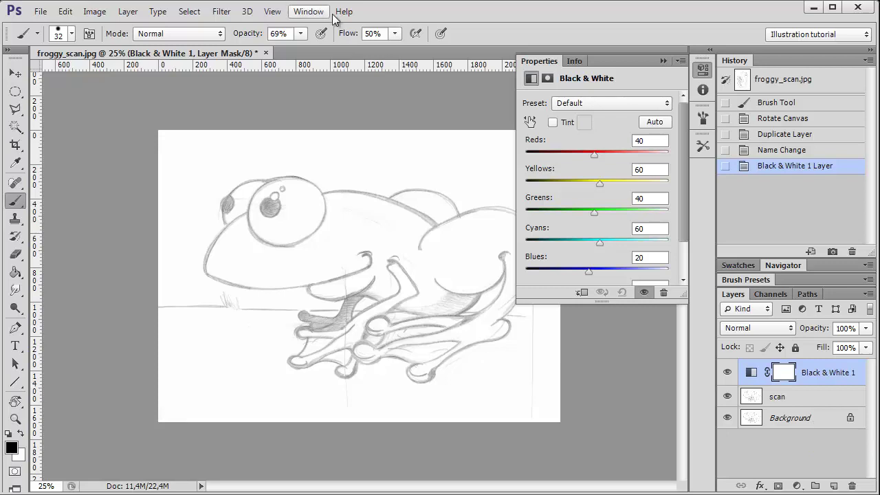
left_click(663, 60)
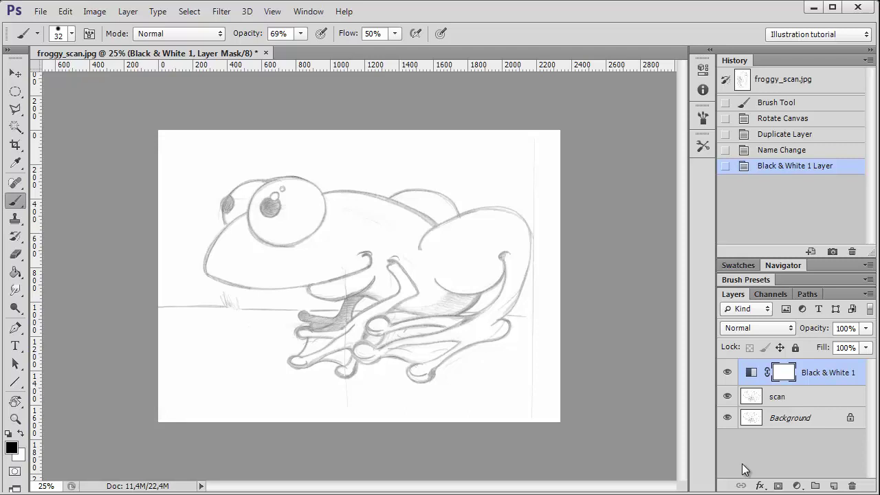
Step: Add a Levels adjustment layer and push its black input slider to about 165
left_click(798, 486)
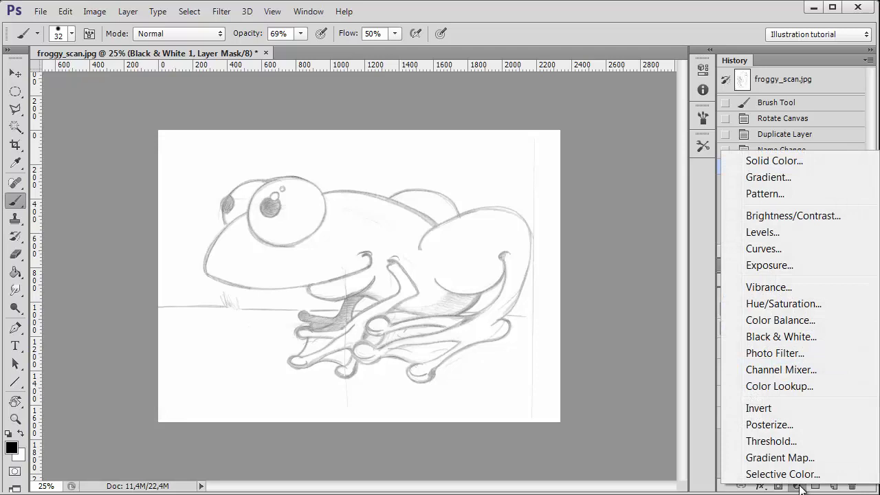
left_click(784, 234)
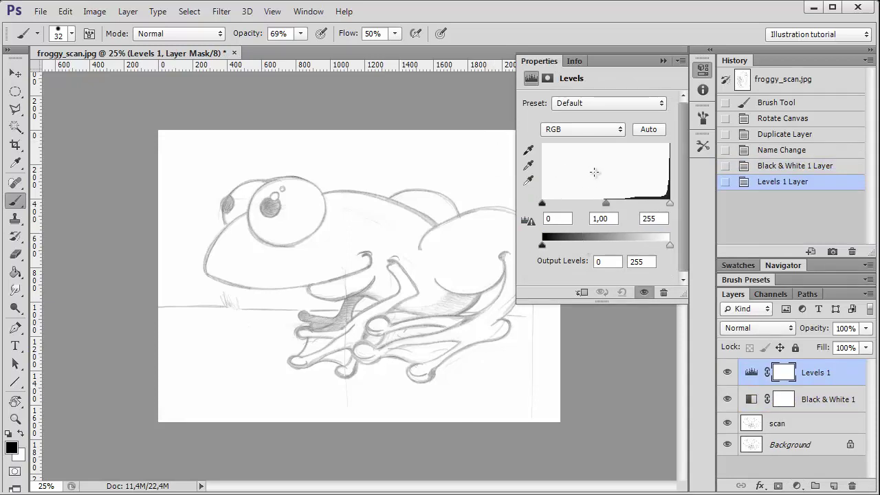
left_click_drag(543, 204, 604, 208)
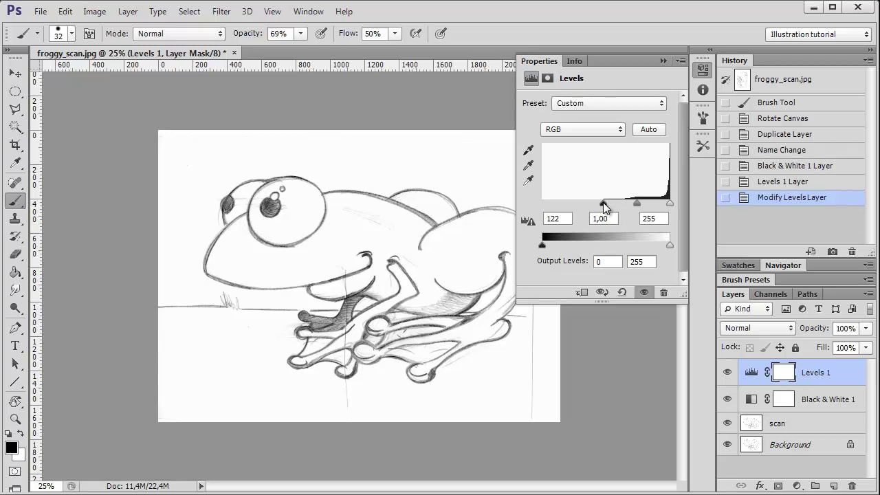
left_click_drag(604, 208, 627, 213)
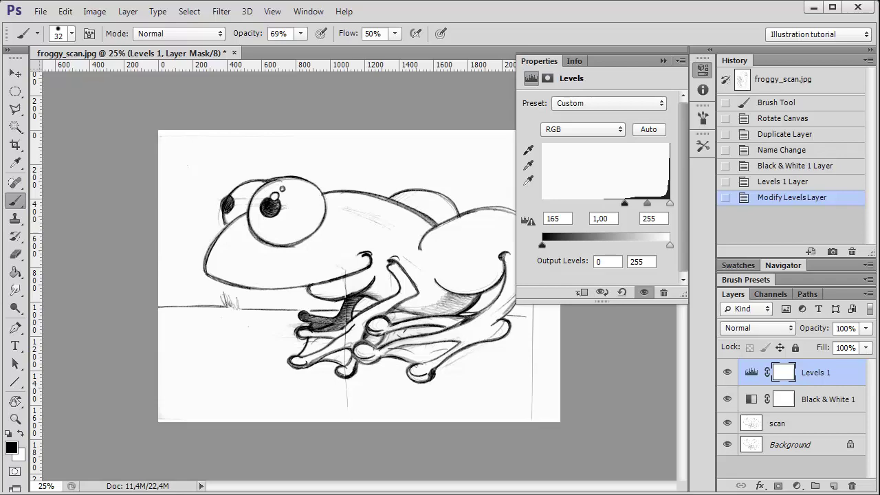
Step: Zoom in on the frog and set the Levels inputs to 181 black and 232 white
left_click(15, 420)
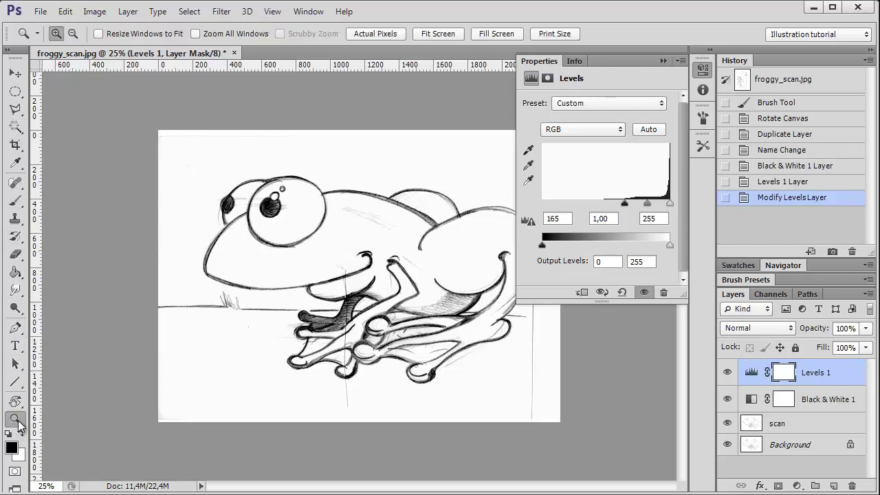
left_click_drag(215, 173, 483, 368)
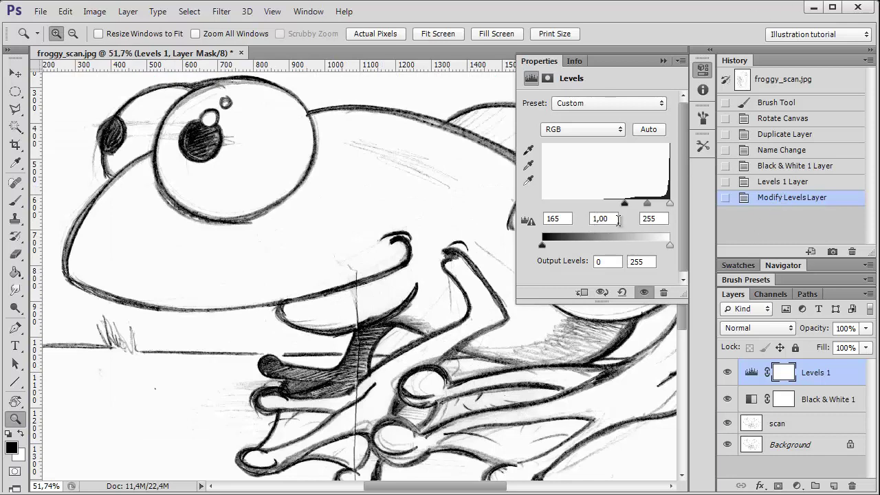
left_click_drag(625, 204, 634, 206)
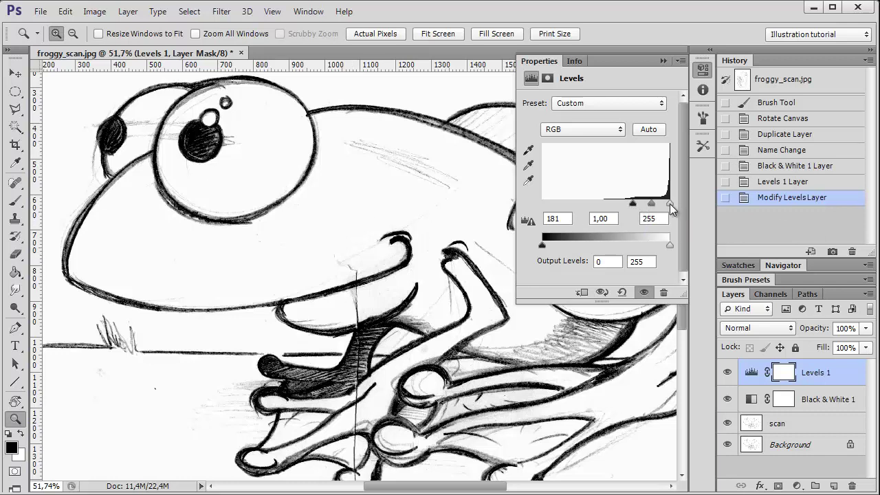
left_click_drag(670, 204, 658, 204)
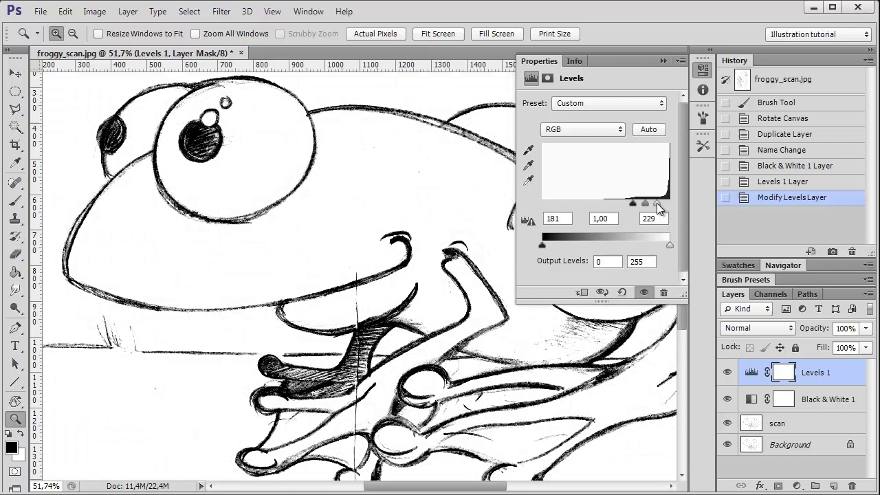
left_click_drag(657, 204, 660, 207)
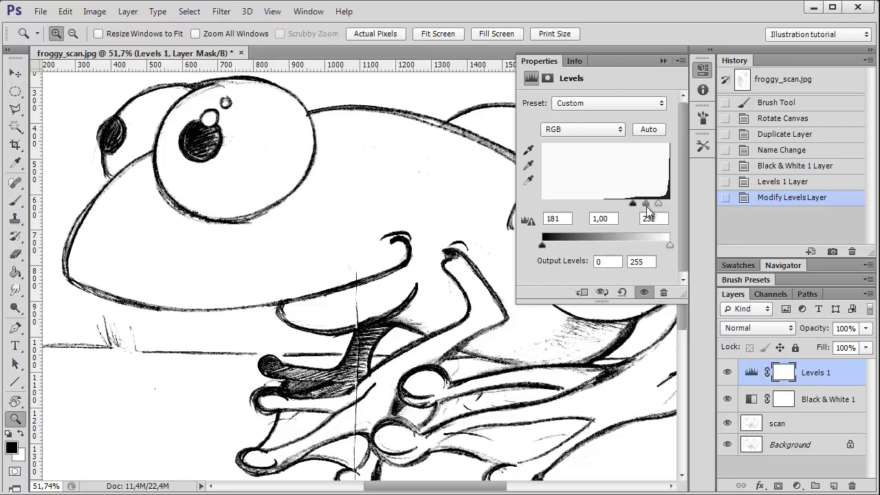
mouse_move(645, 205)
left_mouse_down()
mouse_move(630, 206)
mouse_move(646, 205)
left_mouse_up()
Step: Add a Curves adjustment layer and rough in an S-curve with an upper and lower point
left_click(664, 61)
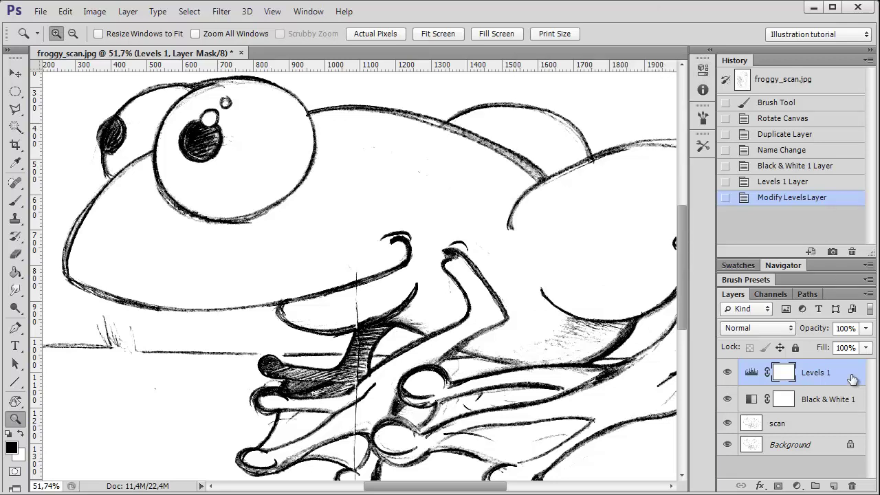
left_click(797, 486)
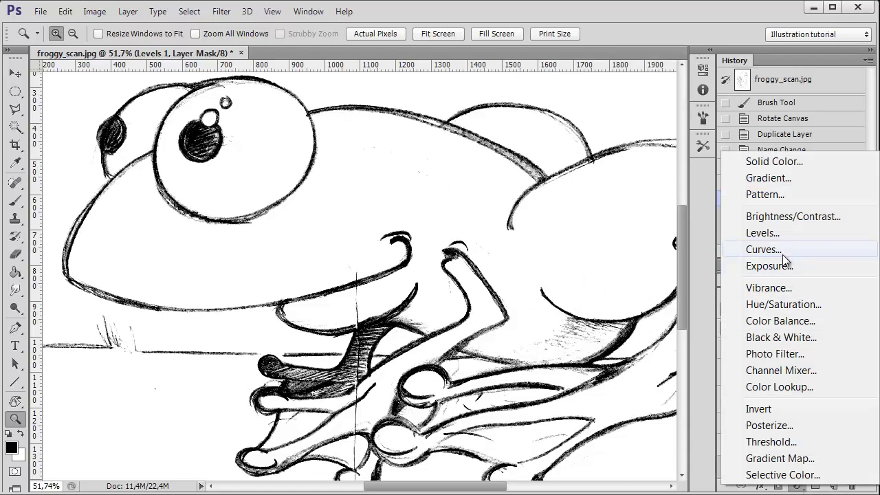
left_click(763, 249)
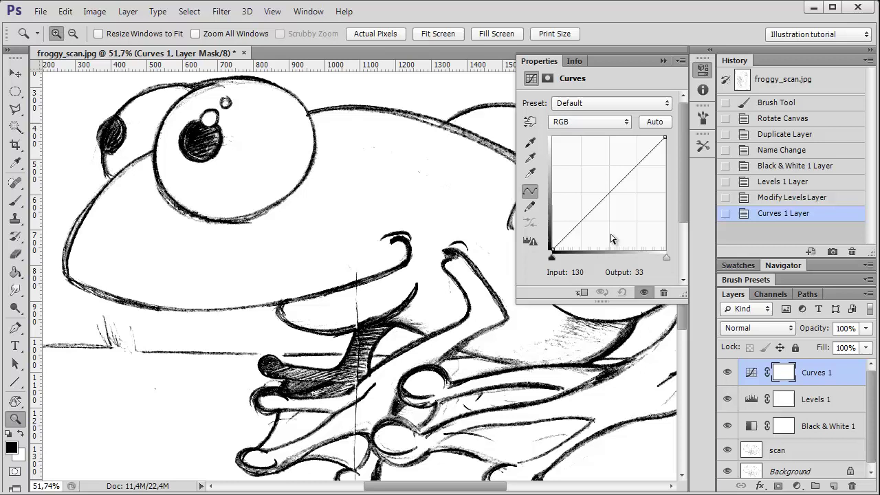
left_click(638, 160)
left_click_drag(639, 159, 632, 150)
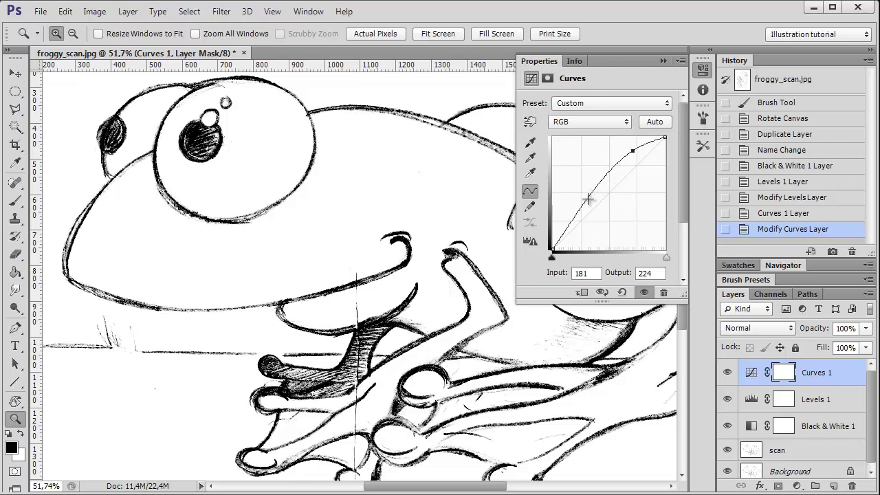
left_click_drag(594, 199, 600, 220)
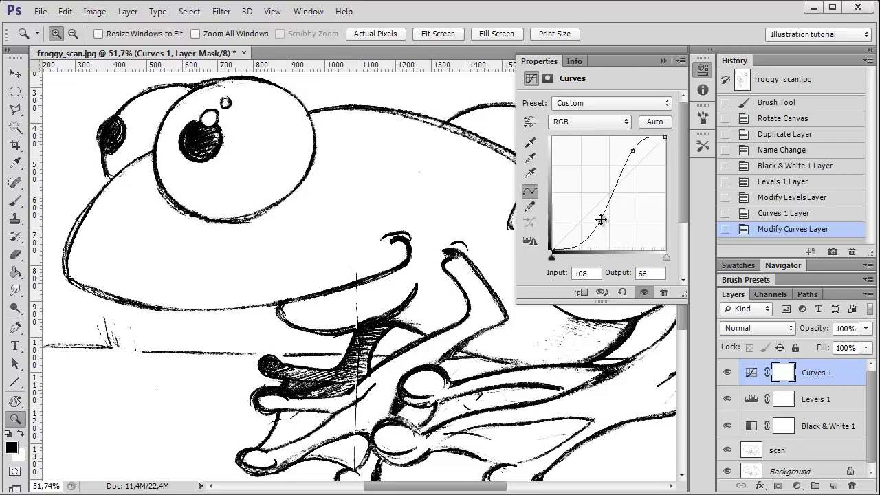
left_click_drag(600, 220, 600, 215)
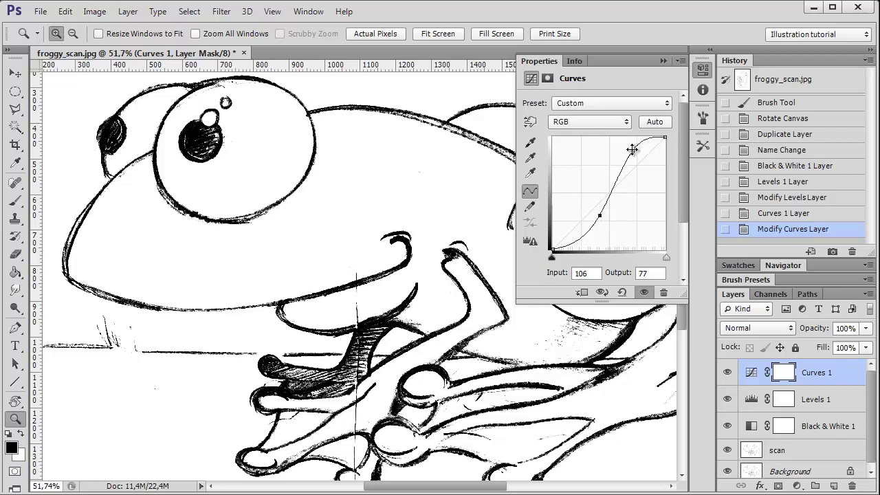
left_click_drag(632, 150, 627, 157)
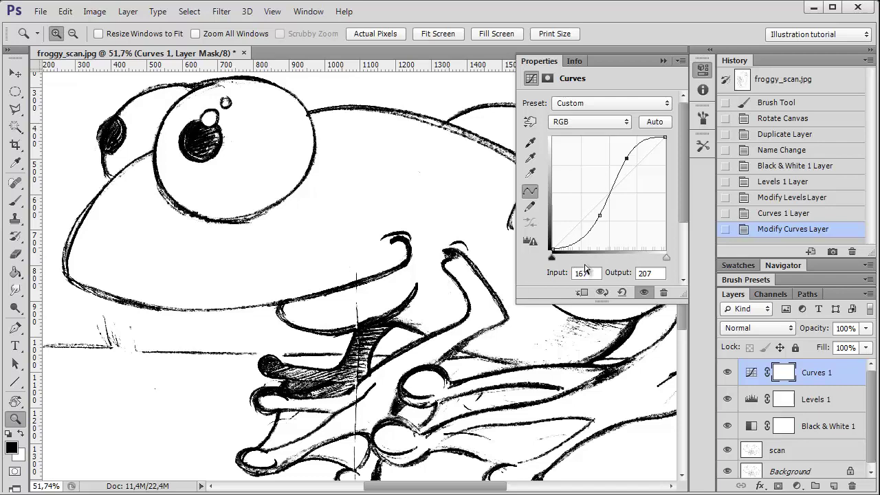
Step: Set the upper curve point's Input to 167 and fine-tune both points for stronger contrast
double_click(578, 274)
type("120")
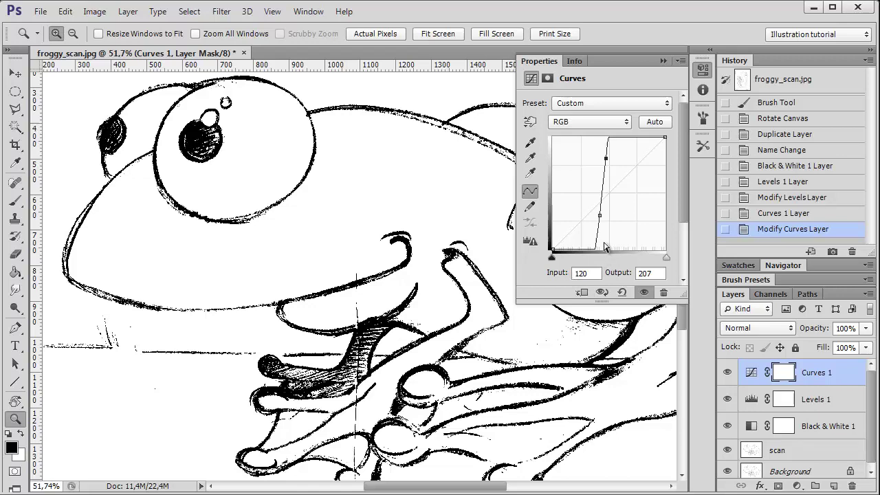
type("167")
key("Return")
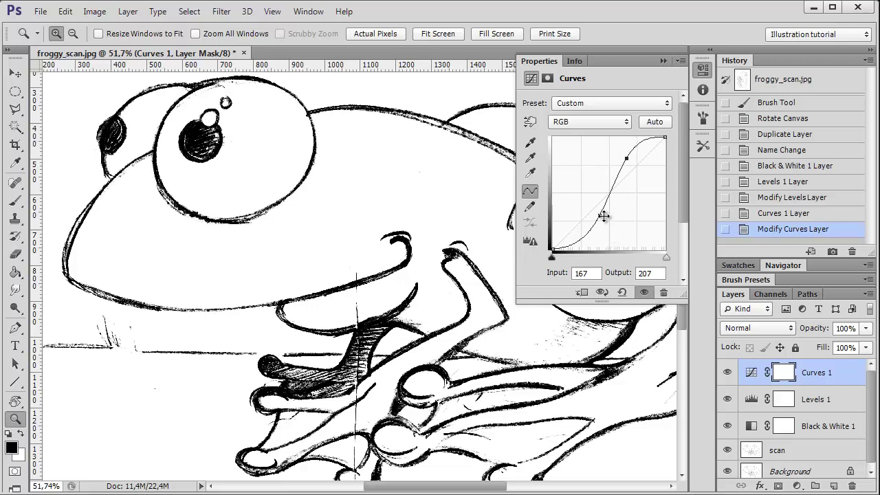
mouse_move(599, 216)
left_mouse_down()
mouse_move(592, 212)
mouse_move(604, 215)
left_mouse_up()
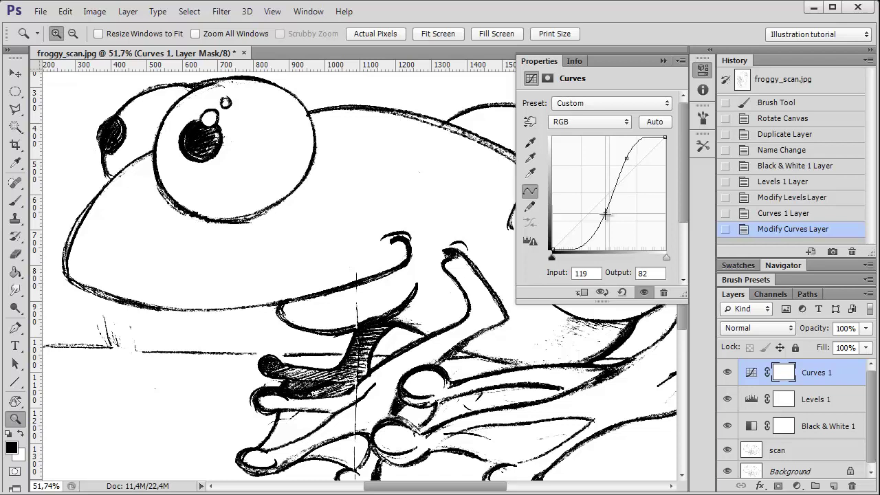
mouse_move(627, 159)
left_mouse_down()
mouse_move(636, 160)
mouse_move(624, 162)
mouse_move(624, 174)
mouse_move(622, 167)
left_mouse_up()
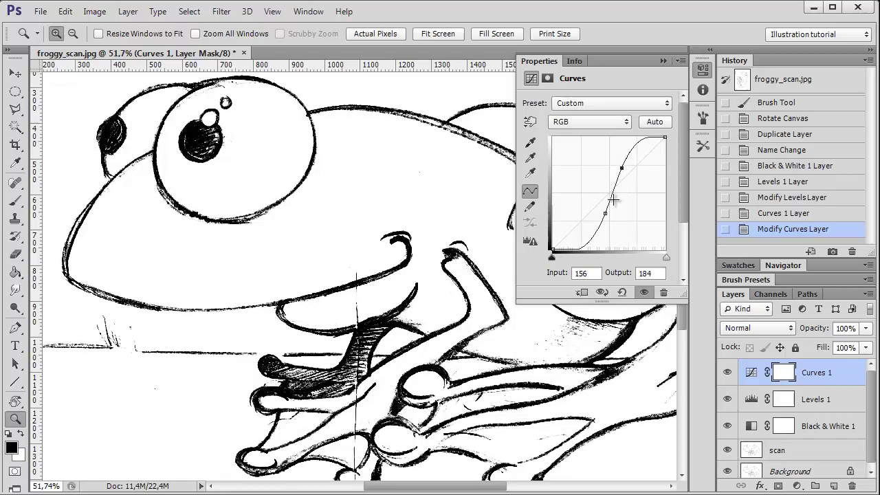
left_click_drag(605, 214, 598, 219)
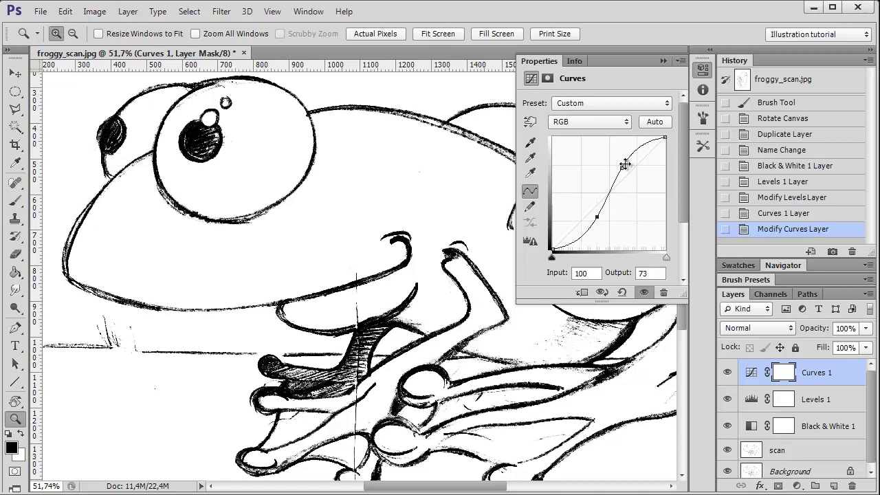
left_click_drag(622, 168, 623, 167)
Step: Toggle Curves 1 visibility off and on to compare its effect, leaving it on
left_click(662, 61)
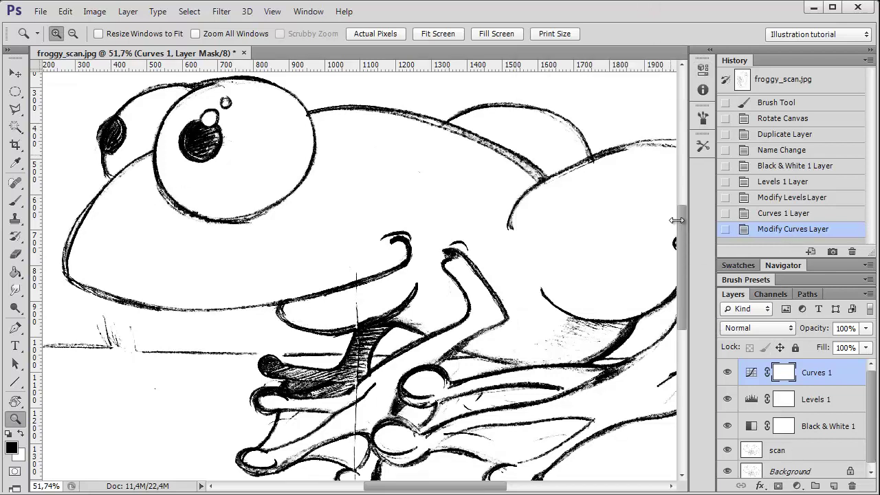
left_click(728, 372)
left_click(728, 373)
left_click(728, 374)
left_click(729, 373)
left_click(729, 373)
left_click(729, 374)
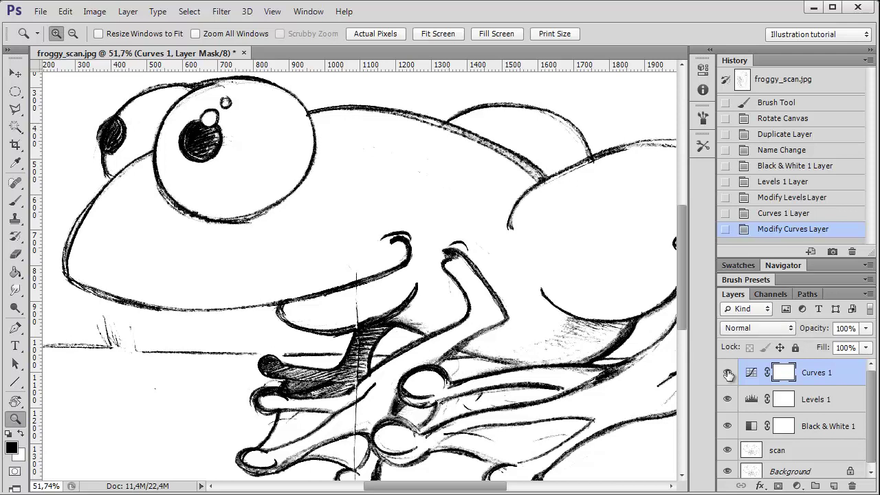
Step: Reopen Levels 1 and retune its input levels to 170, 0,62 and 233
left_click(751, 402)
left_click(751, 402)
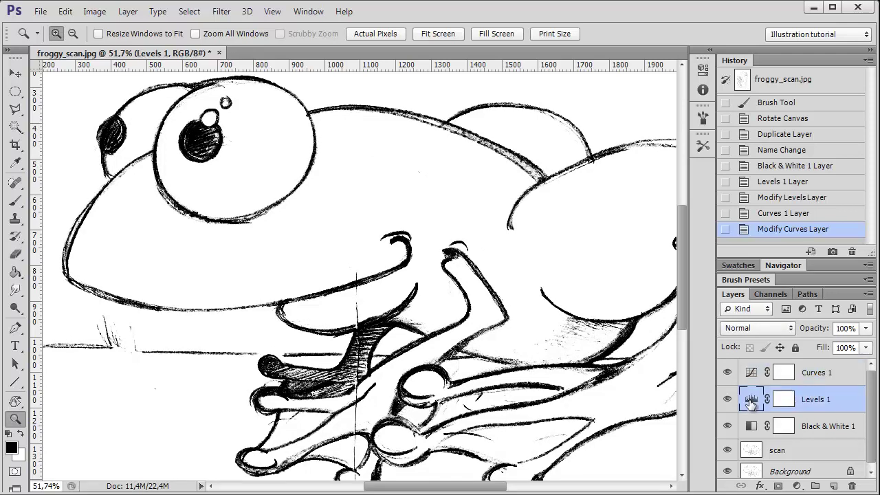
double_click(751, 404)
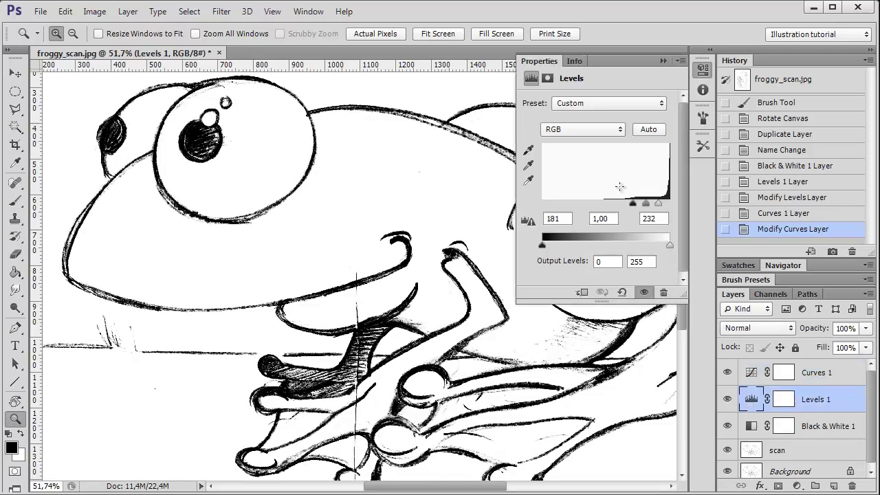
left_click_drag(634, 210, 660, 208)
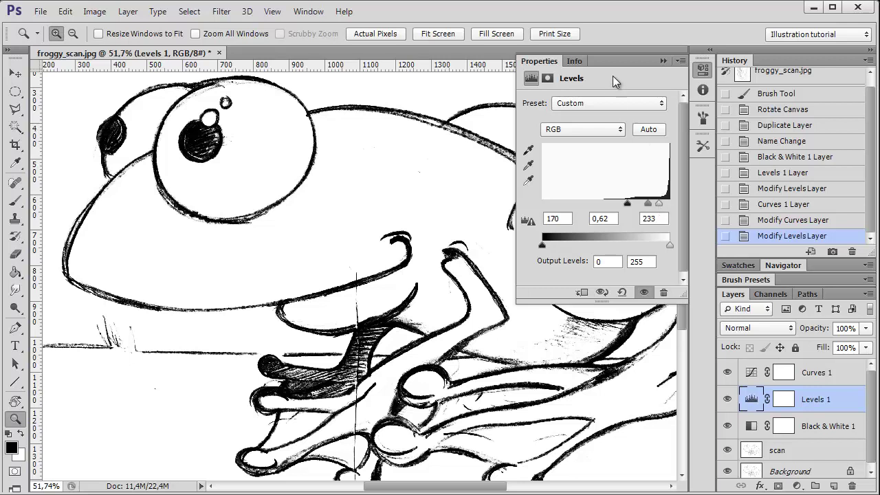
Step: Close the Levels settings and select the scan layer, leaving the Sharpen menu unapplied
left_click(663, 61)
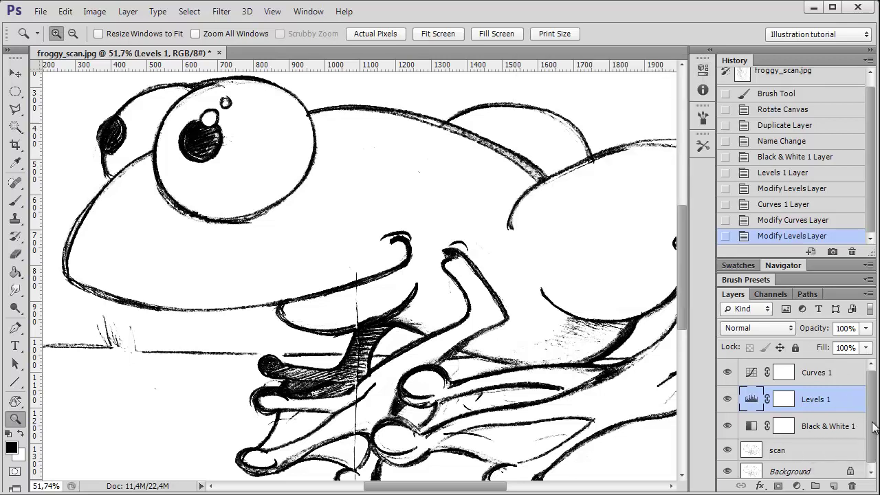
scroll(874, 428, "down", 1)
left_click(806, 449)
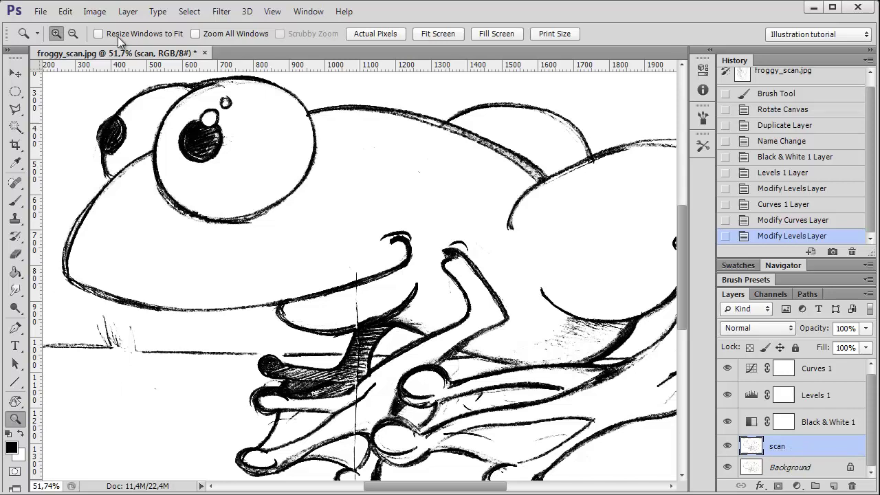
left_click(221, 12)
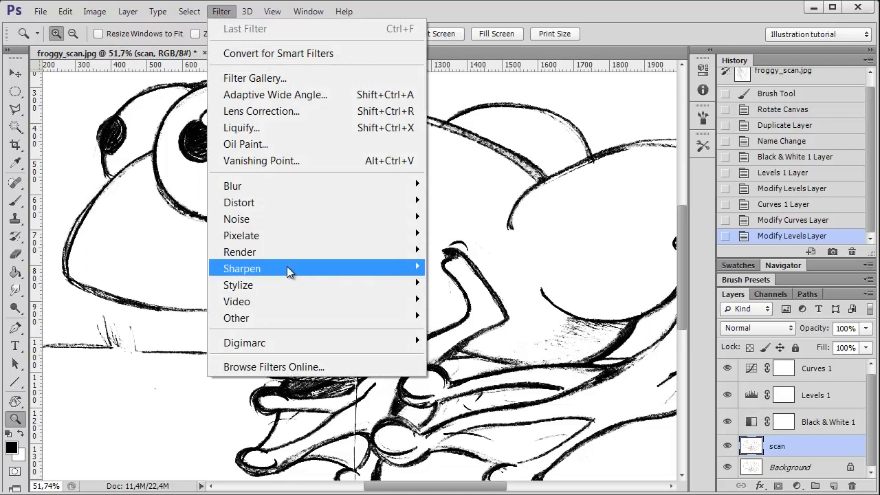
mouse_move(291, 271)
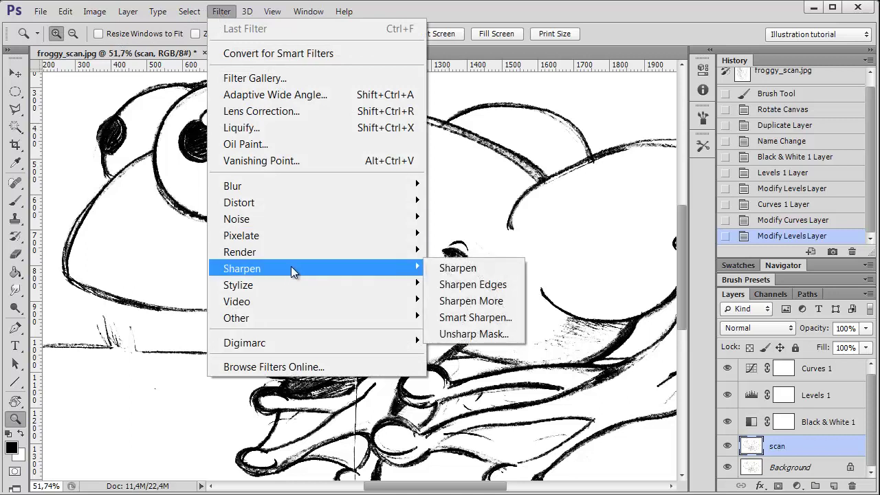
left_click(472, 334)
left_click(15, 425)
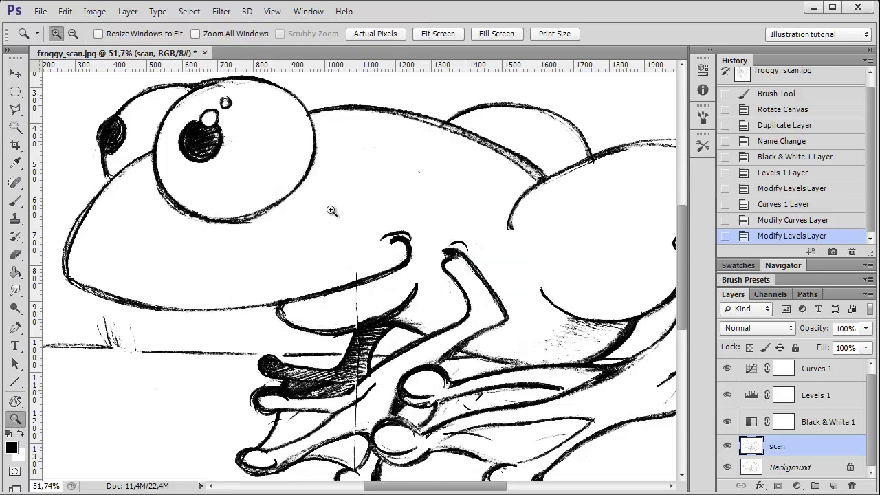
Step: Zoom the view to 100% around the frog's hand area
left_click_drag(179, 223, 303, 261)
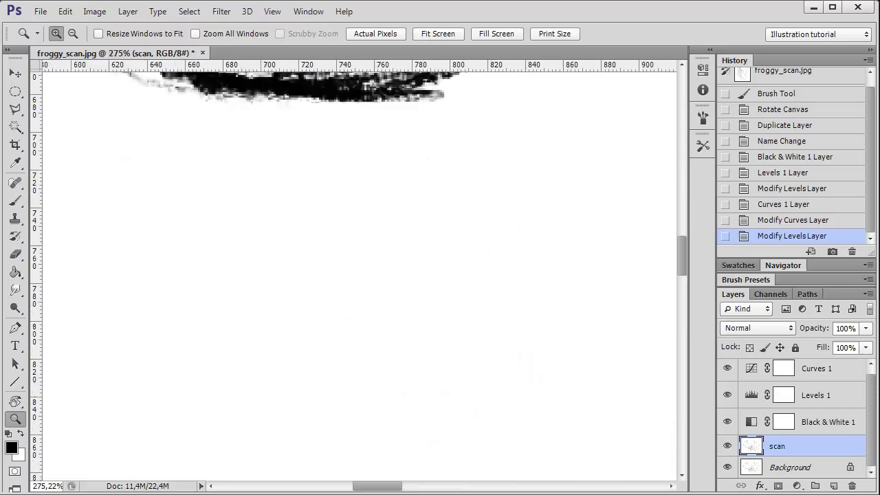
double_click(45, 487)
type("100")
key("Return")
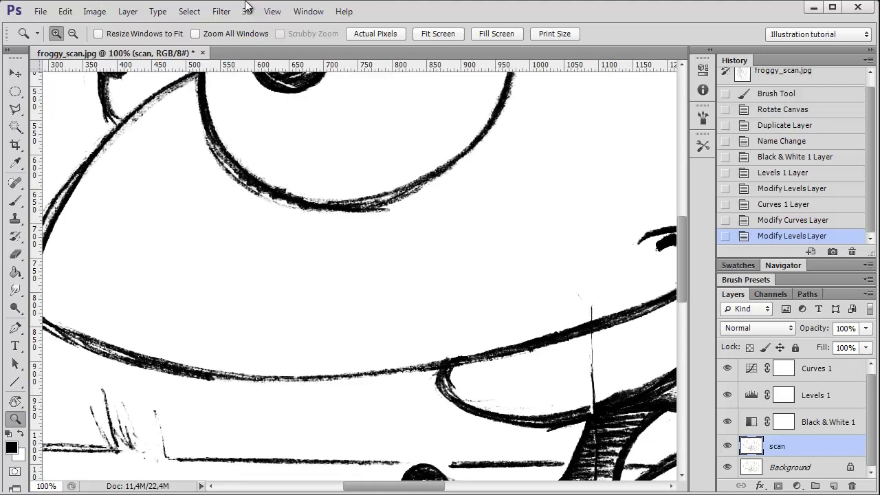
Step: Apply Unsharp Mask to scan with Amount 92%, Radius 130,2 pixels and Threshold 14 levels
left_click(222, 11)
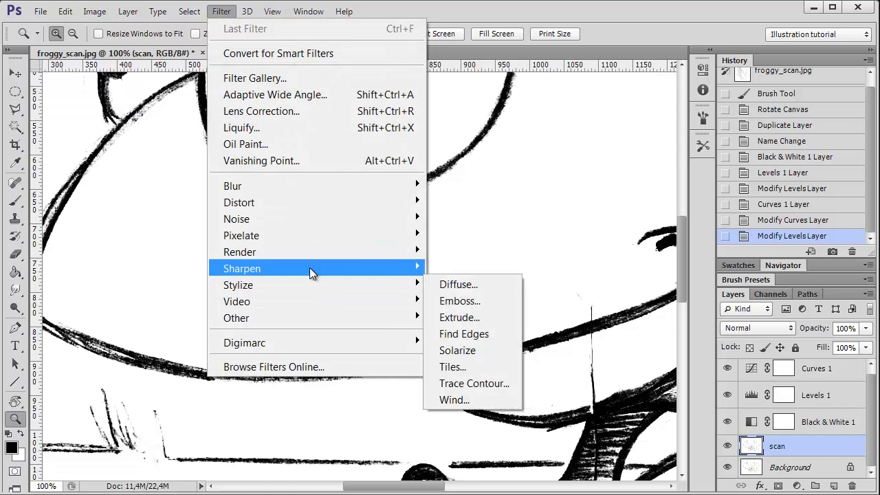
mouse_move(310, 268)
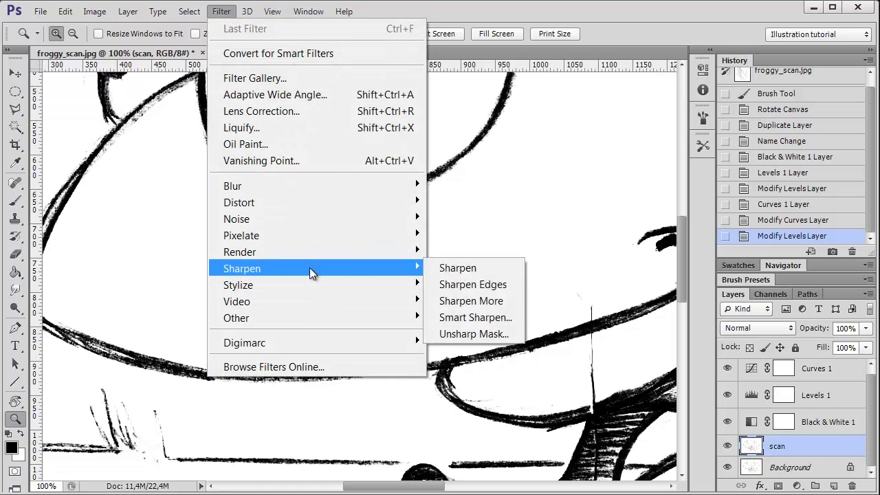
left_click(454, 333)
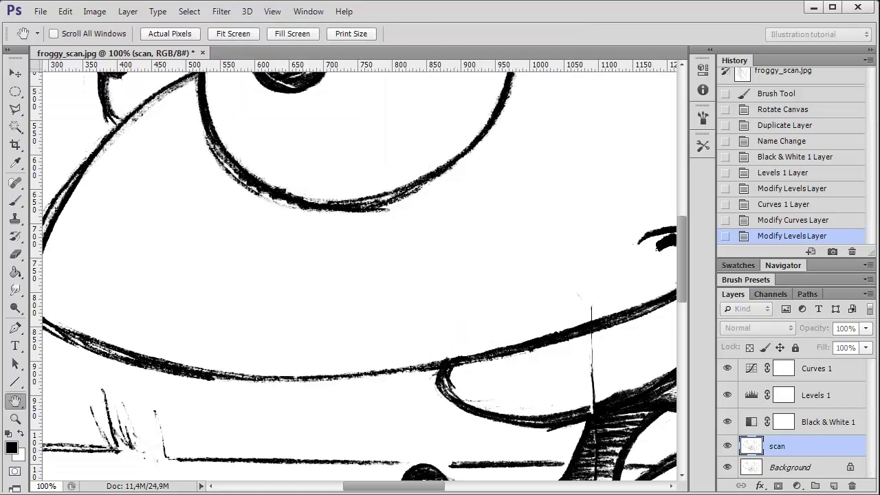
left_click_drag(454, 7, 555, 121)
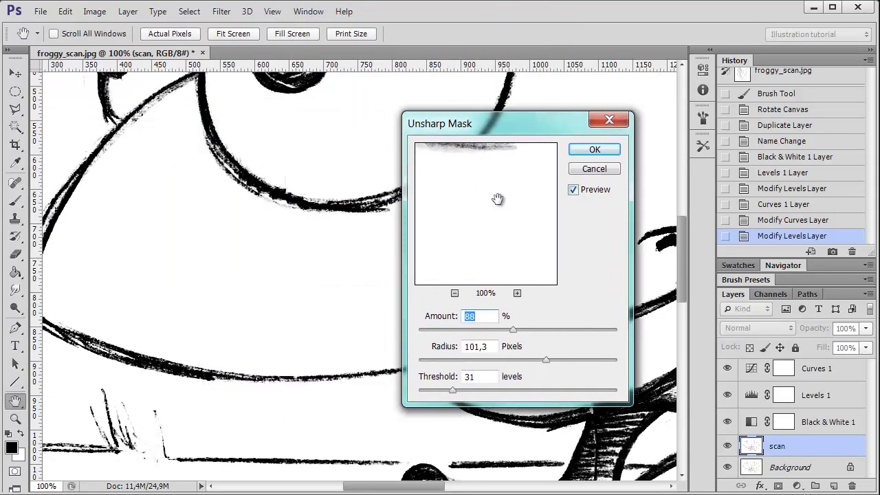
mouse_move(500, 200)
left_mouse_down()
mouse_move(507, 247)
mouse_move(507, 210)
left_mouse_up()
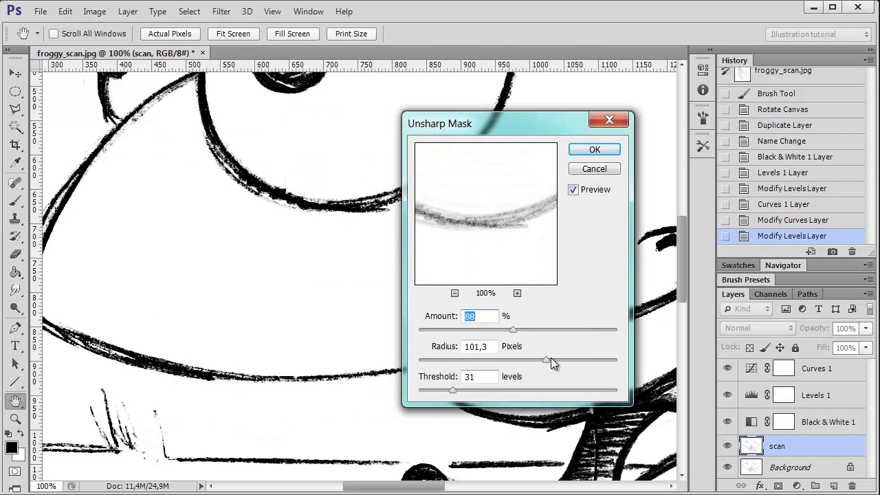
left_click_drag(545, 360, 534, 361)
left_click_drag(516, 331, 539, 330)
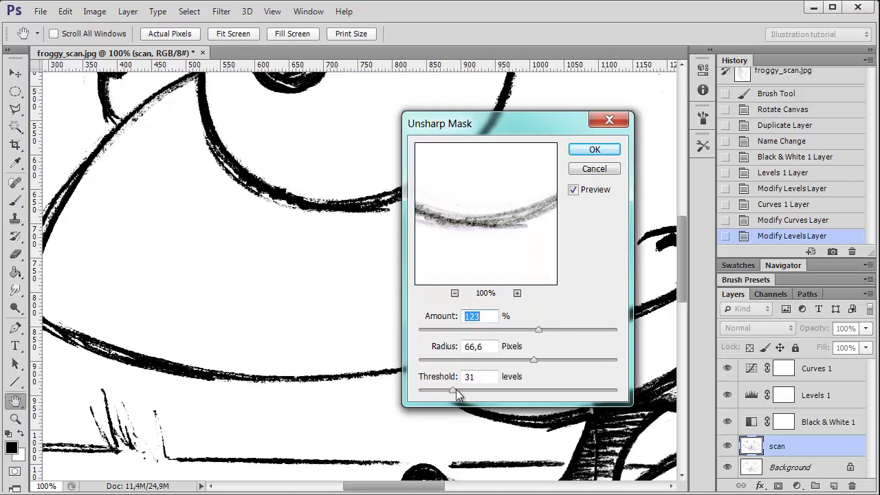
left_click_drag(456, 389, 434, 390)
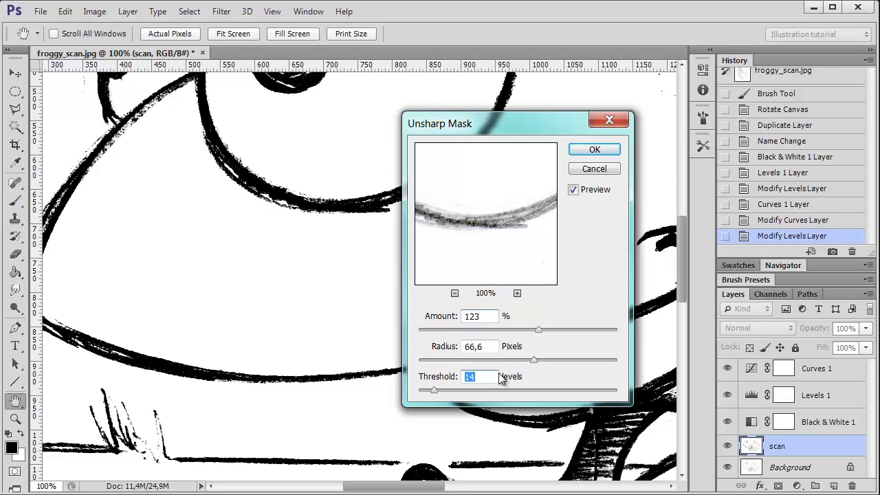
left_click_drag(535, 360, 556, 360)
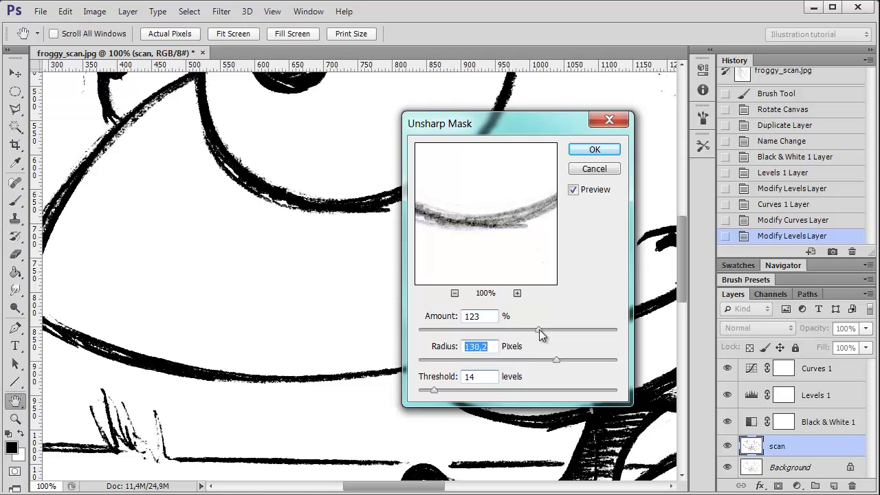
left_click_drag(538, 329, 518, 330)
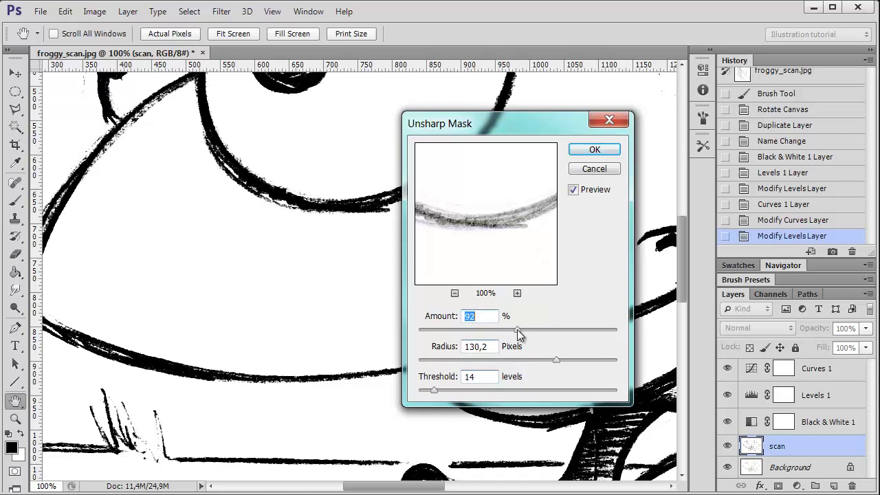
left_click(594, 149)
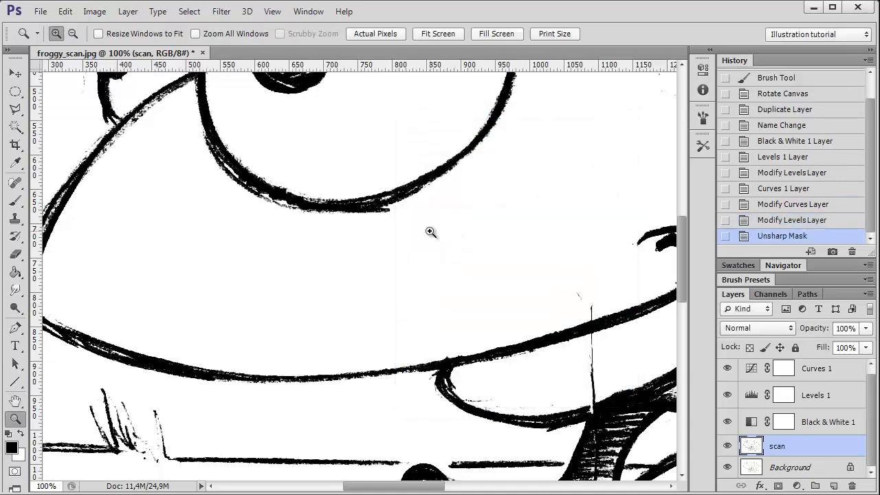
left_click(431, 232, "alt")
left_click(430, 232, "alt")
left_click(431, 232, "alt")
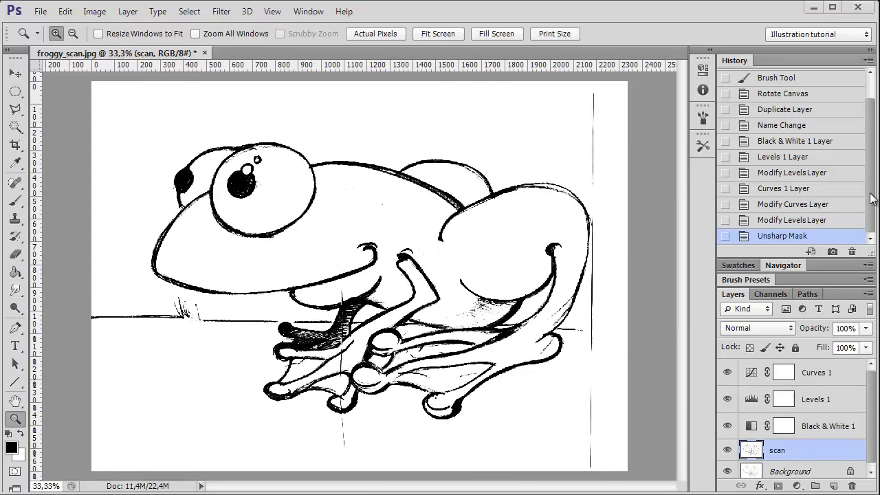
left_click_drag(872, 110, 872, 72)
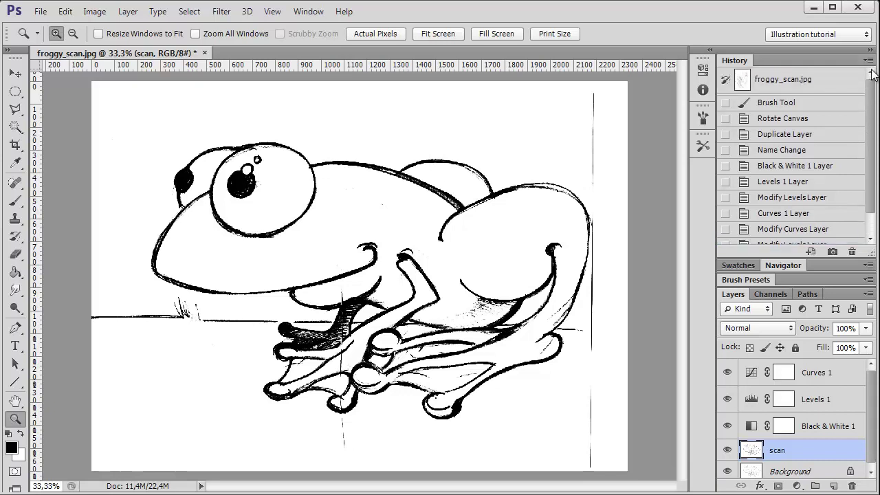
left_click(799, 121)
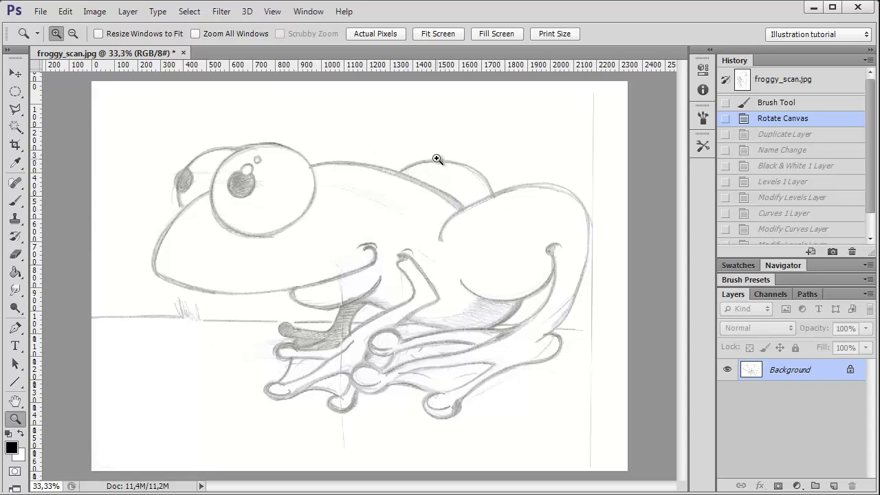
scroll(798, 151, "down", 2)
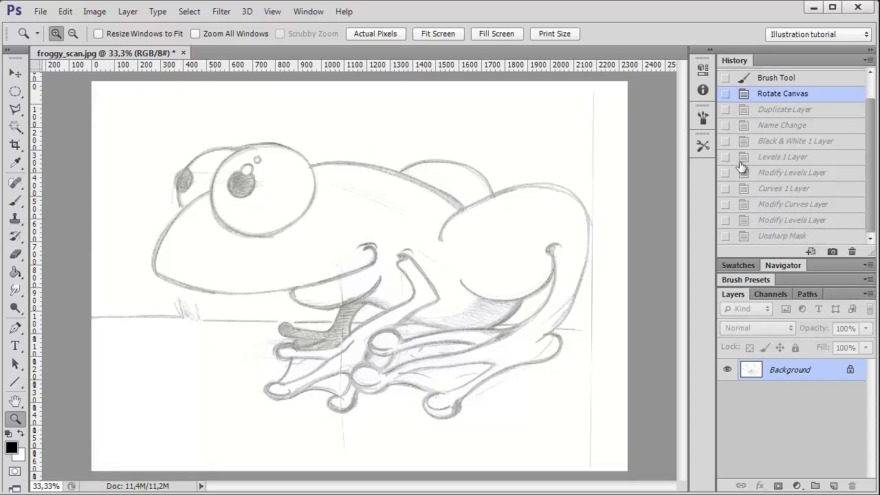
left_click(798, 236)
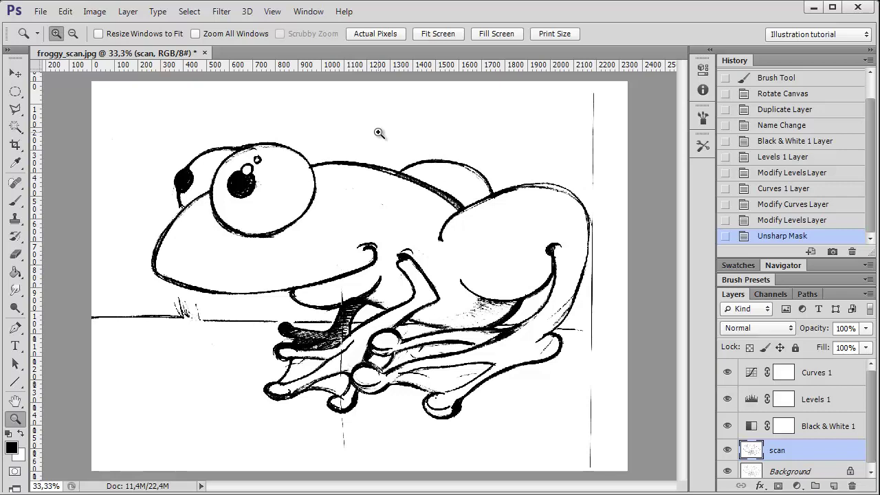
left_click(379, 133)
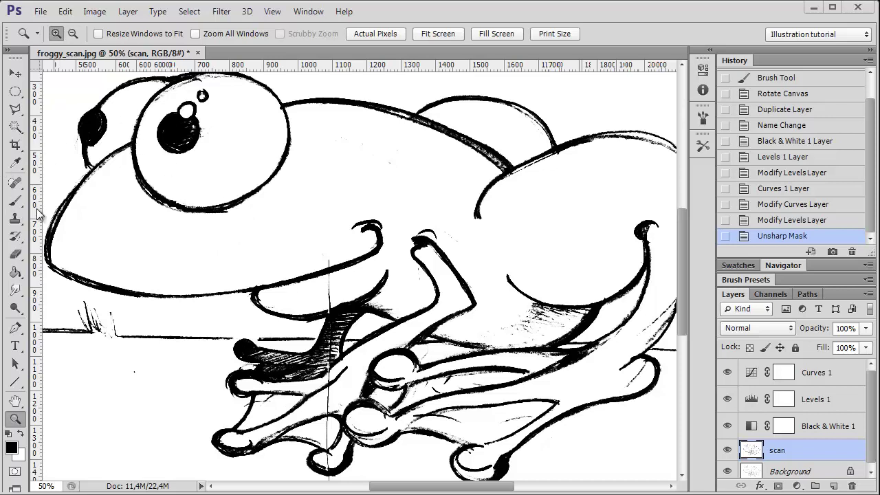
Step: Set up a 28 px Brush at 100% opacity with white as the painting colour
left_click(15, 200)
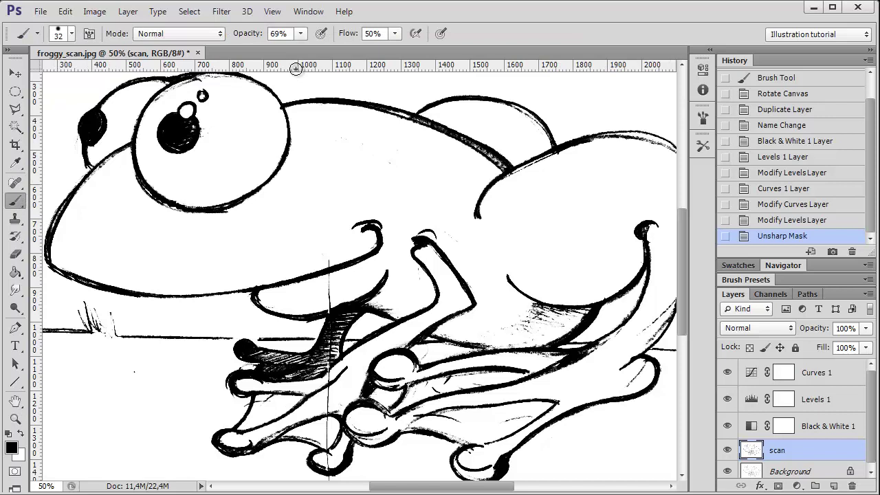
left_click(72, 37)
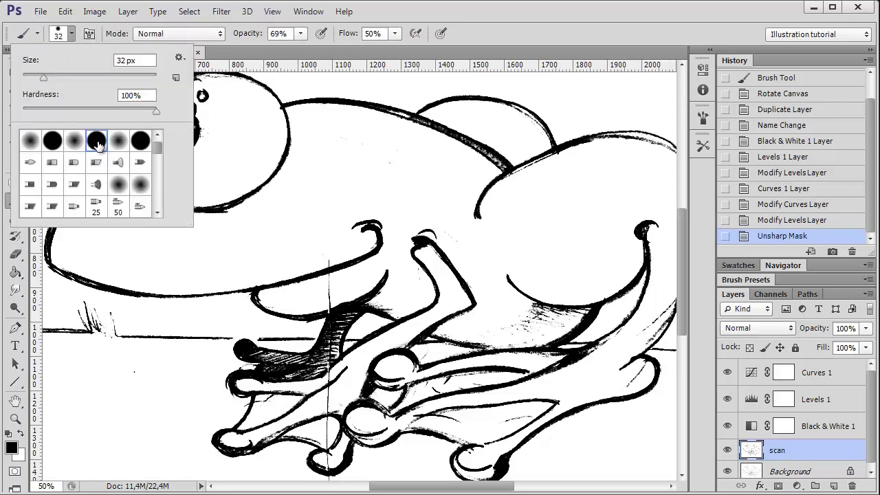
left_click_drag(43, 77, 40, 80)
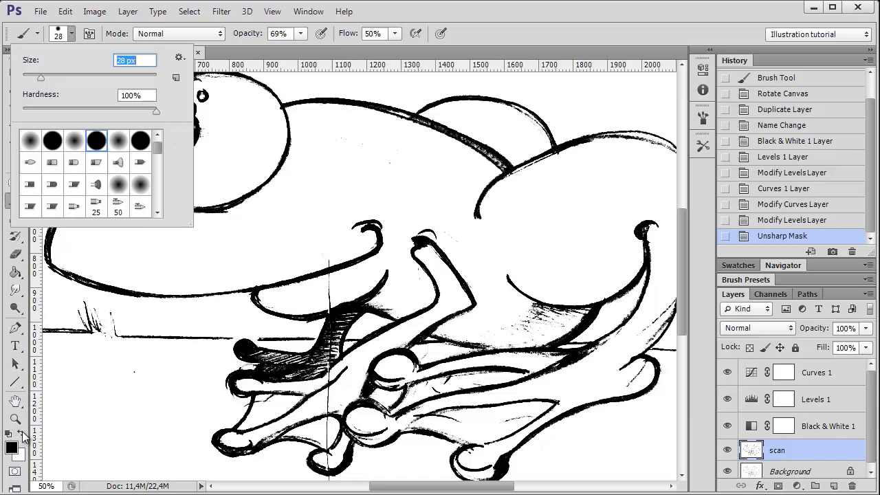
left_click(21, 433)
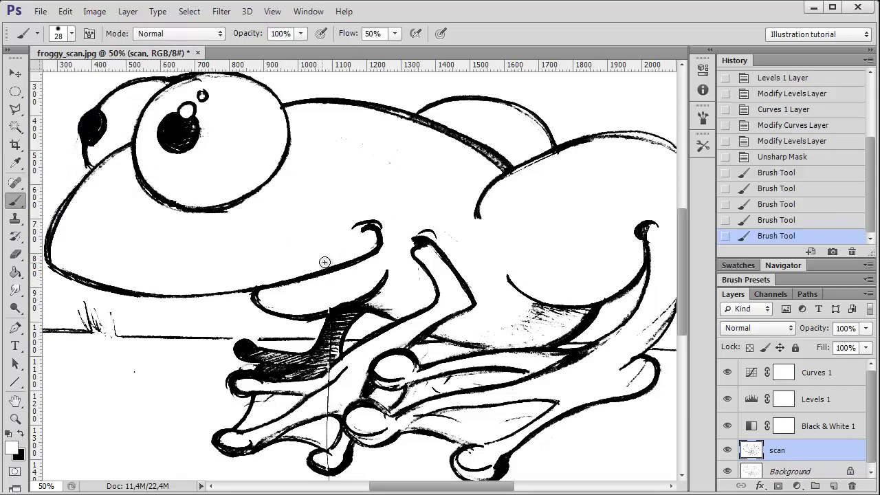
Step: Paint white over stray specks near the chin, mouth line end, front foot and toes
left_click(323, 261)
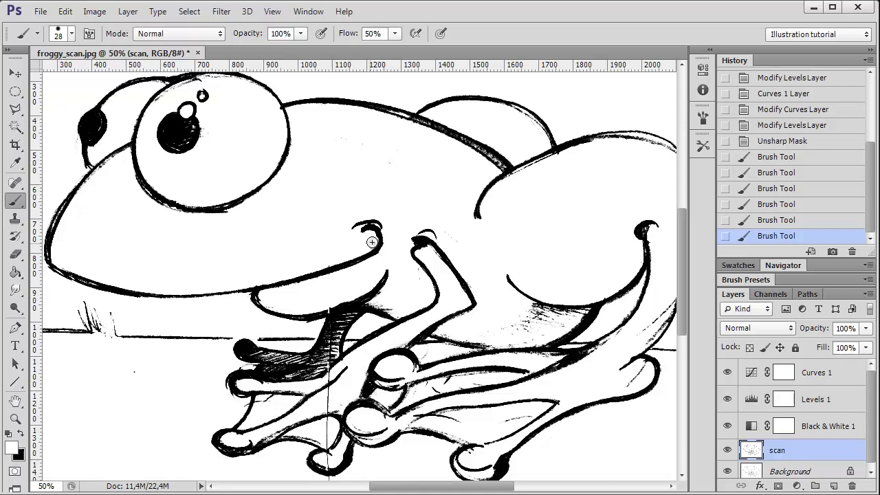
mouse_move(370, 238)
left_mouse_down()
mouse_move(366, 247)
mouse_move(414, 273)
mouse_move(413, 286)
left_mouse_up()
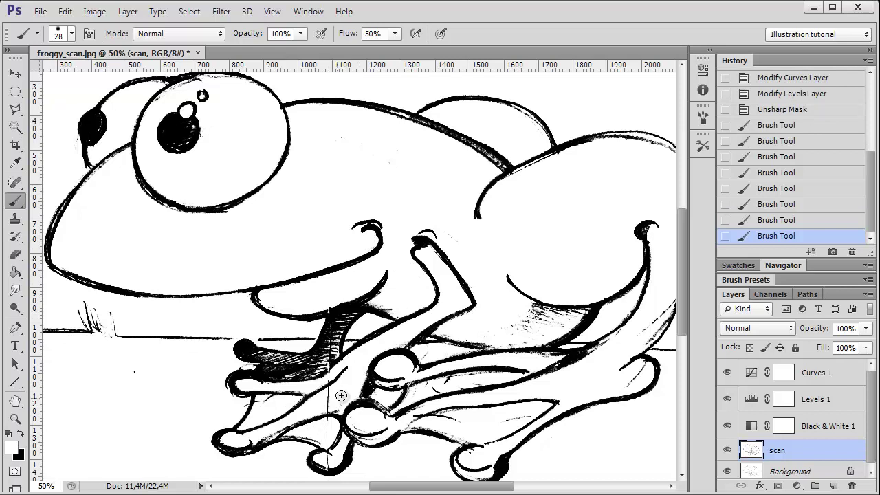
mouse_move(330, 403)
left_mouse_down()
mouse_move(340, 394)
mouse_move(331, 394)
mouse_move(332, 378)
mouse_move(318, 384)
left_mouse_up()
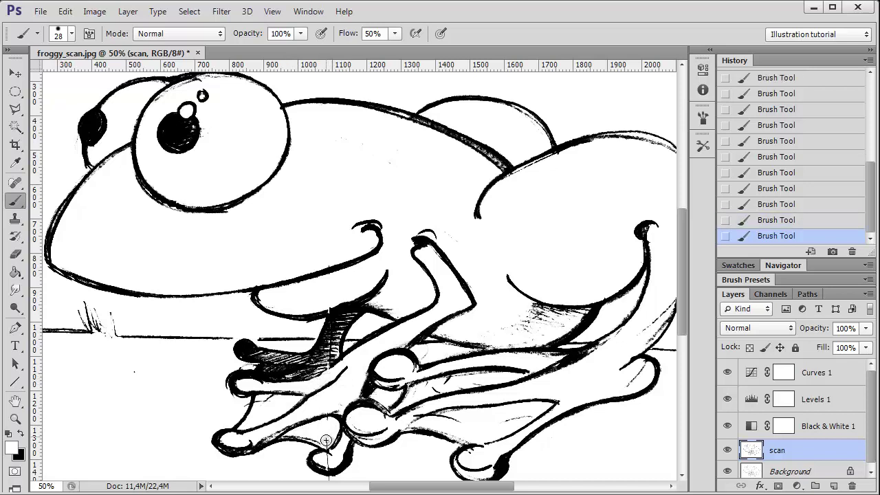
left_click(326, 423)
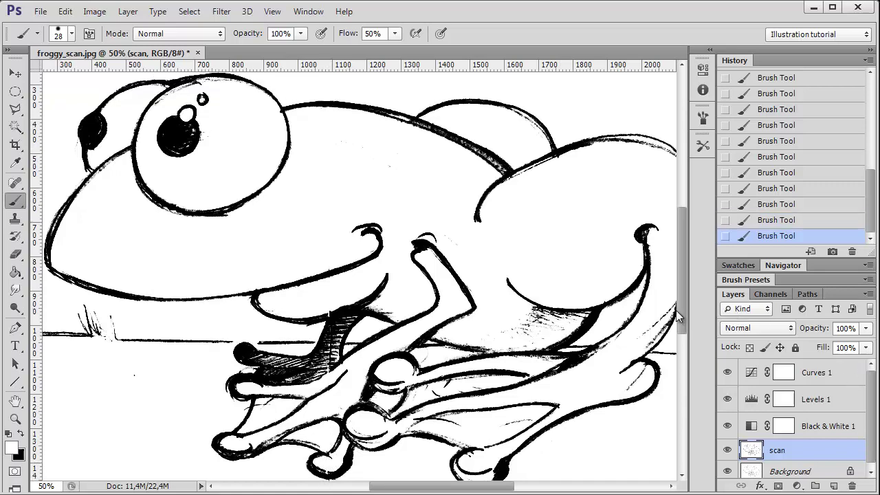
scroll(665, 332, "down", 5)
mouse_move(334, 369)
left_mouse_down()
mouse_move(324, 373)
mouse_move(335, 373)
mouse_move(333, 348)
left_mouse_up()
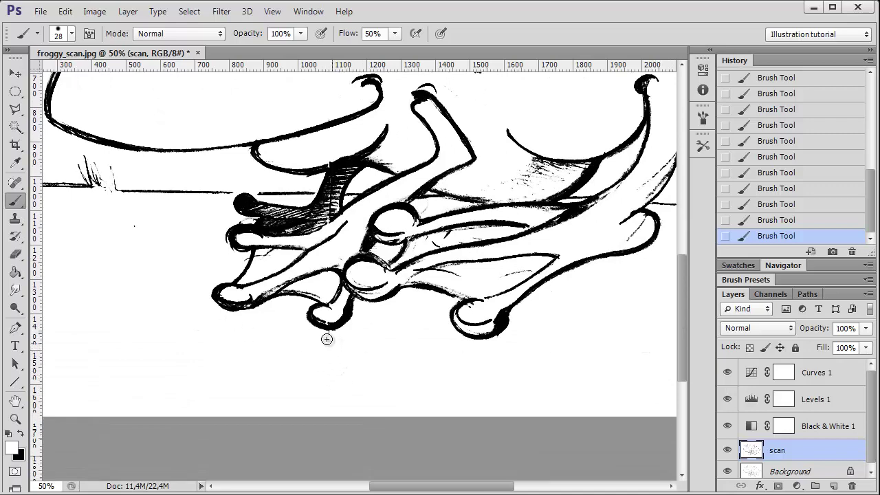
scroll(555, 363, "right", 4)
left_click_drag(687, 353, 693, 275)
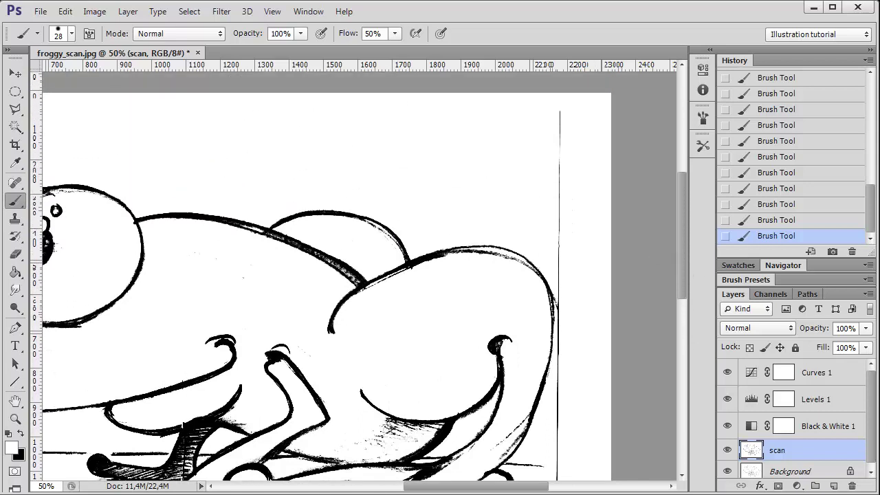
left_click(15, 109)
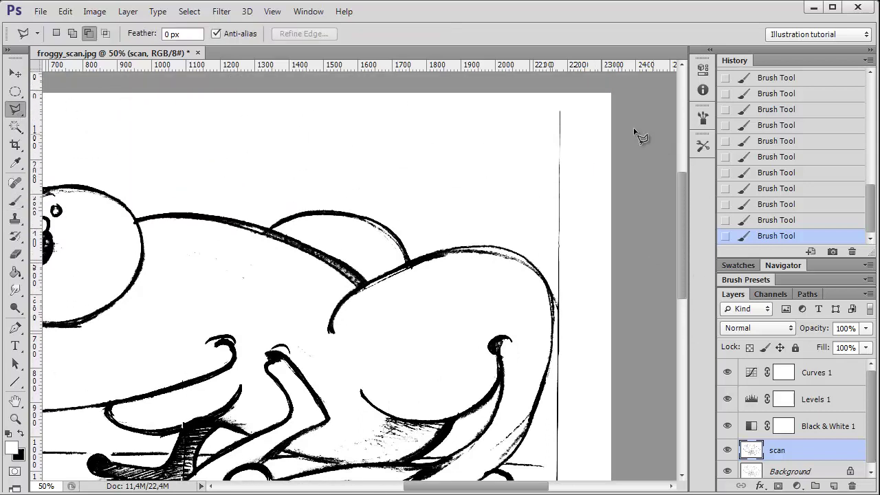
Step: Lasso the stray vertical line on the right, fill it with white, and deselect
left_click(528, 220)
left_click(542, 111)
left_click(595, 112)
scroll(584, 288, "down", 5)
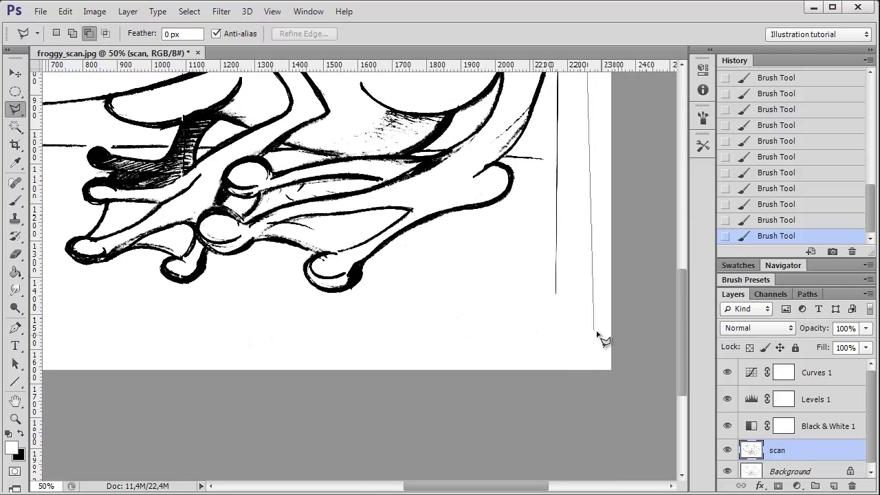
left_click(597, 330)
left_click(519, 337)
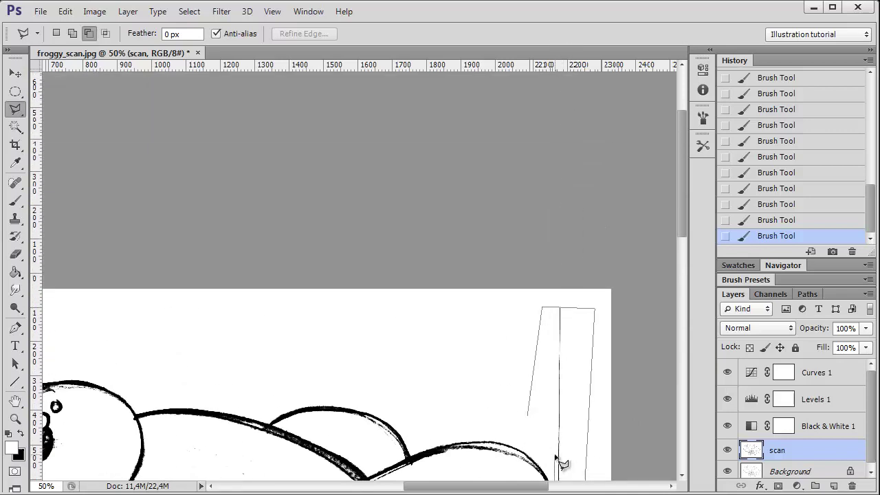
left_click(556, 455)
left_click(529, 417)
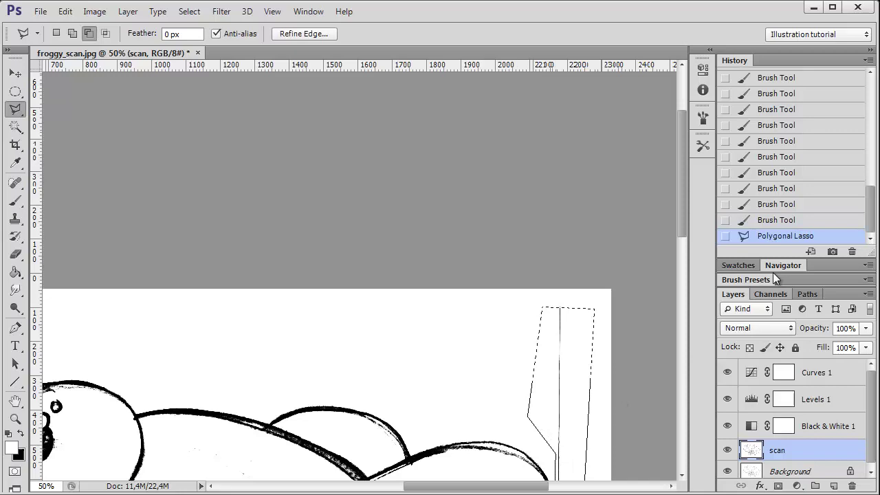
scroll(680, 231, "down", 5)
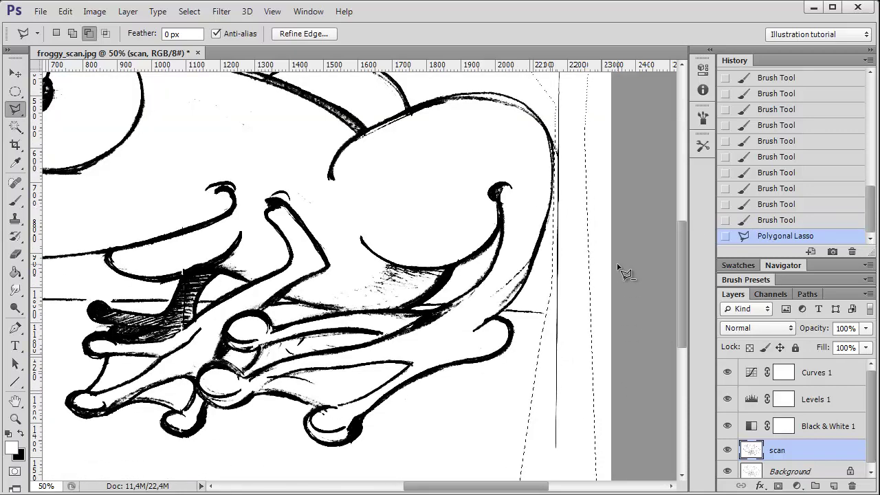
key("alt+BackSpace")
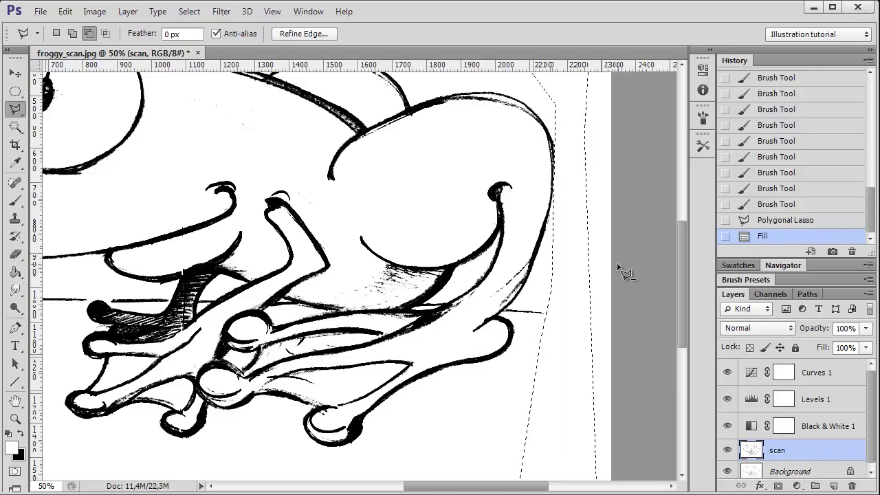
key("ctrl+d")
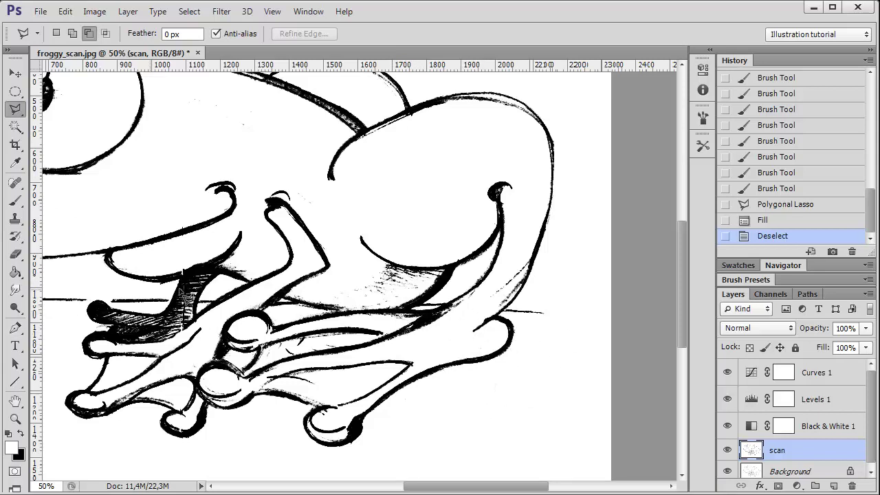
Step: Paint the hatched shadow under the frog's front leg solid black, including near the foot and the top gap
left_click(21, 434)
key("b")
mouse_move(162, 322)
left_mouse_down()
mouse_move(142, 329)
mouse_move(133, 318)
mouse_move(80, 312)
mouse_move(177, 328)
left_mouse_up()
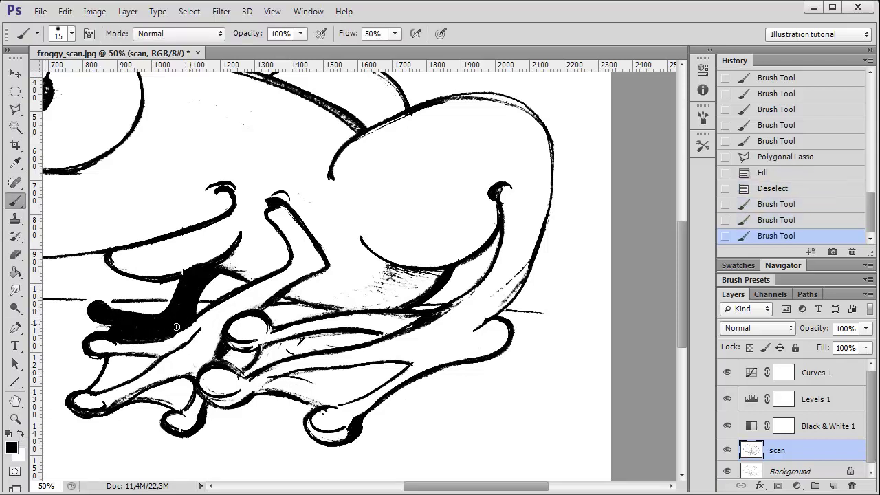
left_click(121, 338)
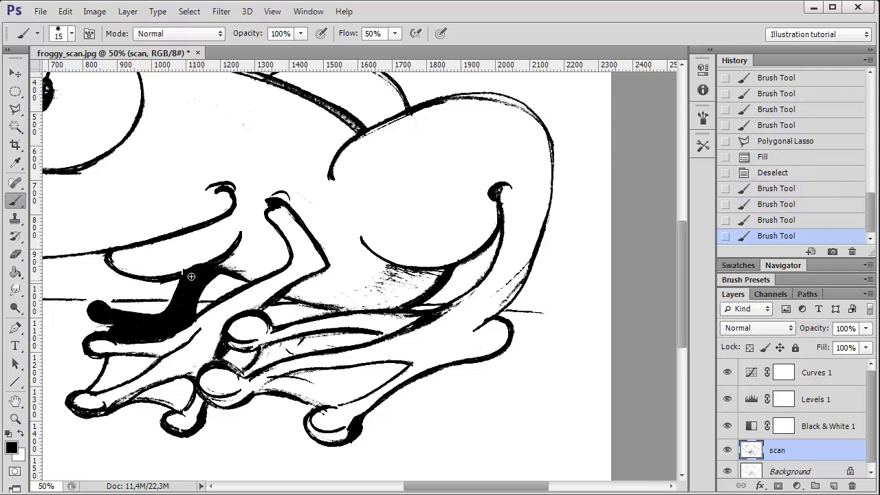
left_click(184, 274)
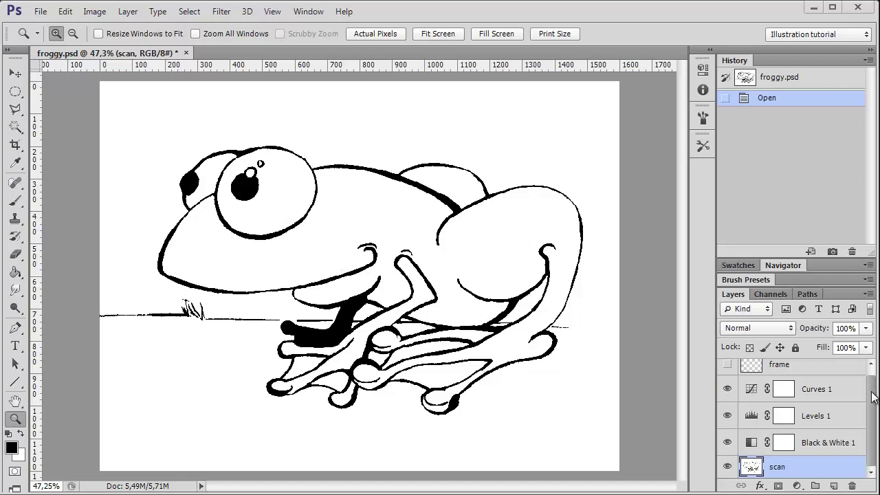
Step: Collapse the History panel to make room for the Layers list, and open the Select menu
double_click(736, 60)
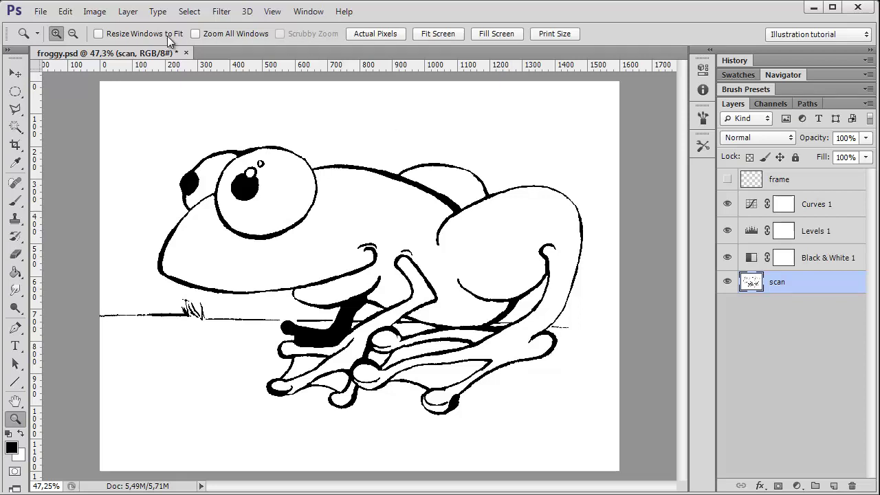
left_click(190, 12)
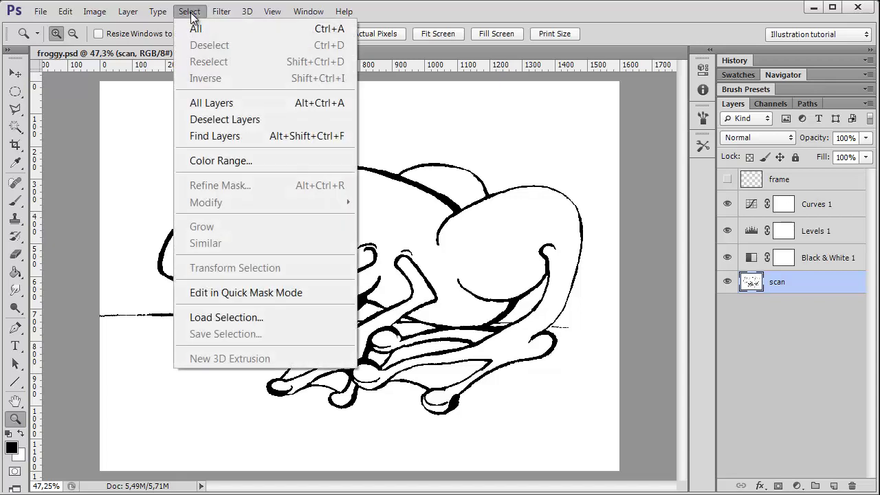
Step: Select the frog's black lines with Color Range by sampling white and inverting
left_click(234, 161)
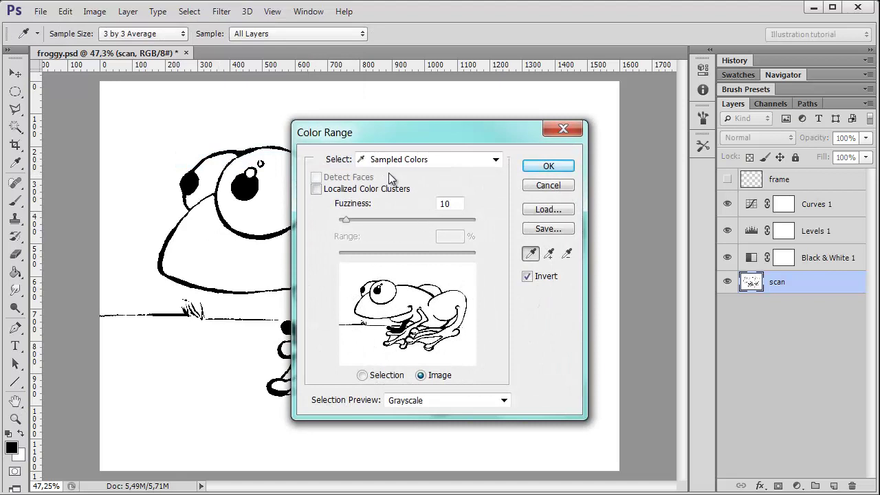
left_click(220, 241)
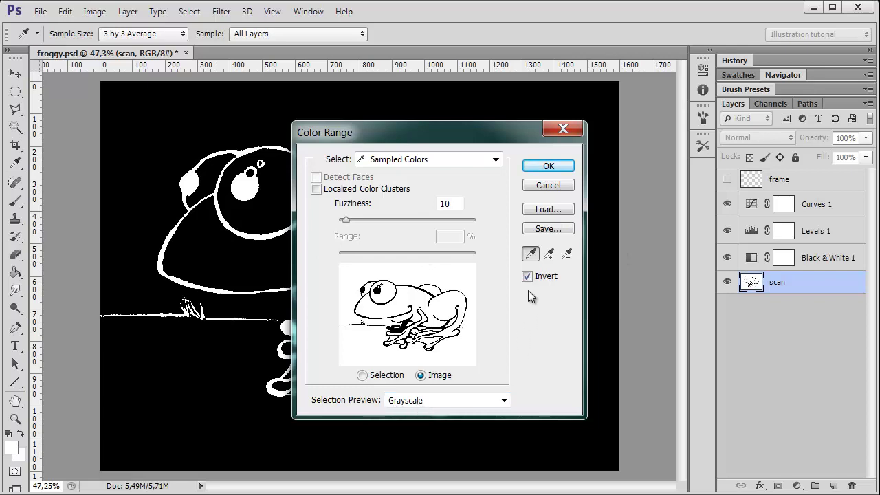
left_click(548, 167)
key("z")
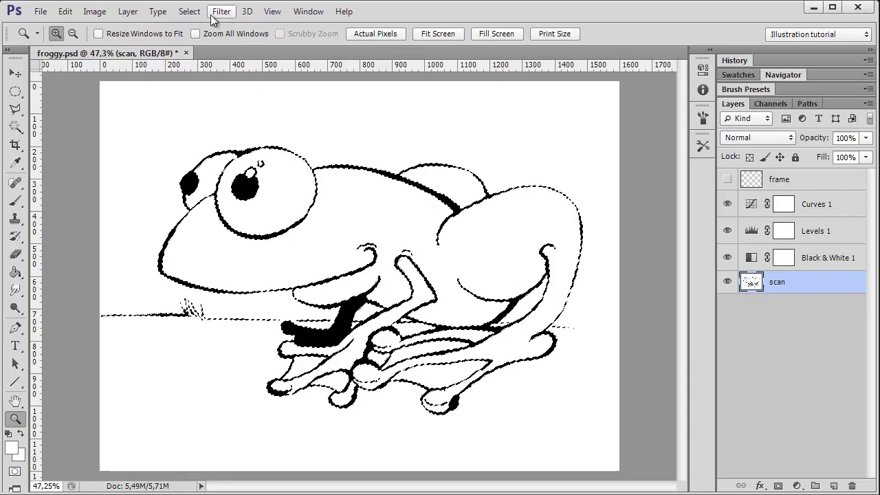
Step: Smooth the selection by 2 pixels
left_click(190, 16)
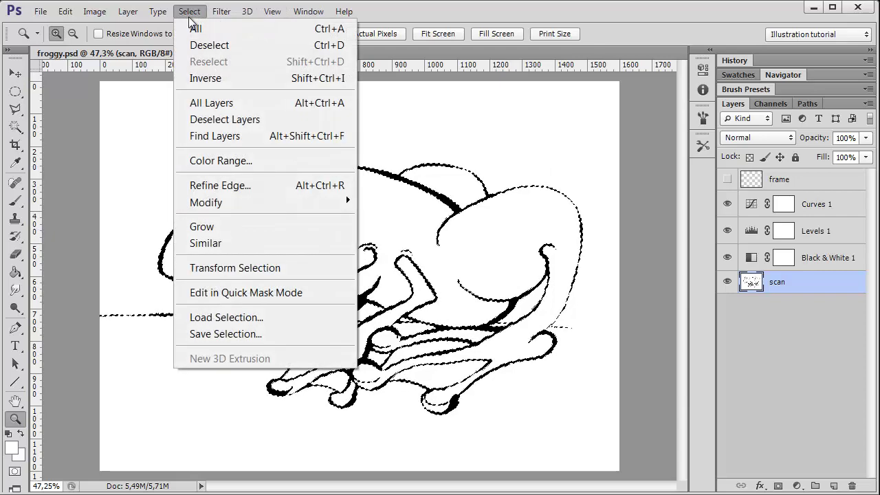
mouse_move(269, 204)
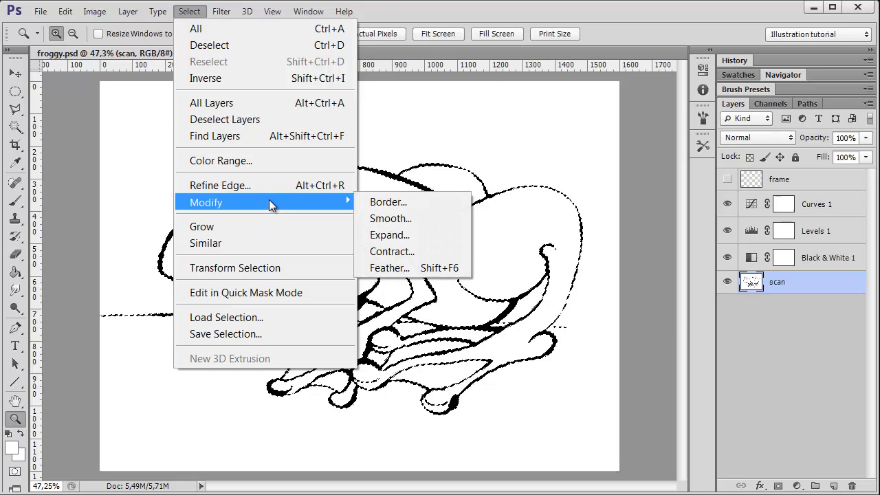
left_click(390, 218)
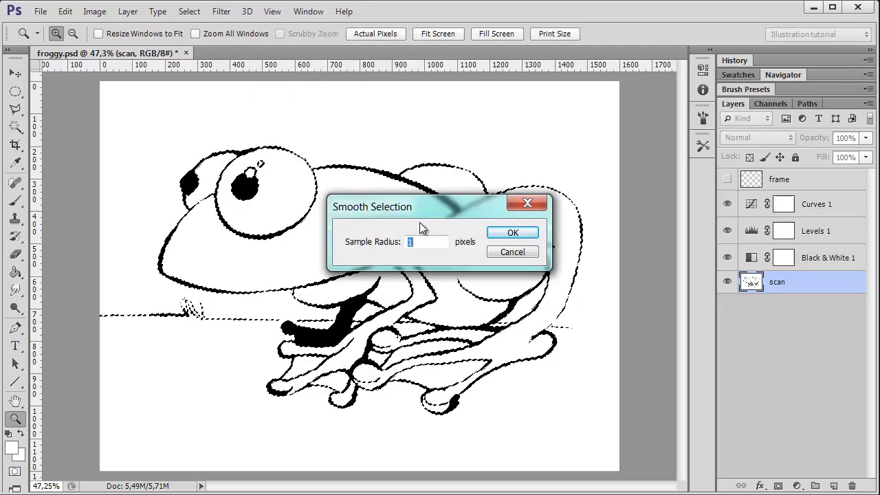
type("2")
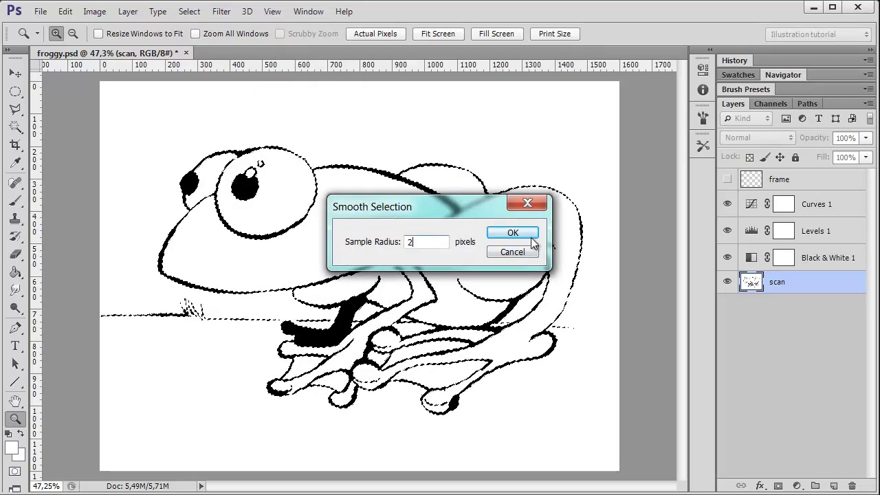
left_click(530, 237)
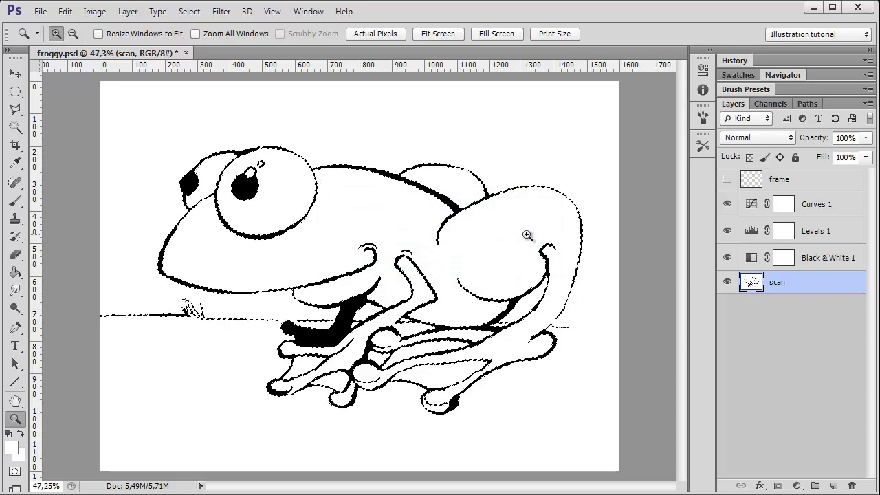
Step: Contract the selection by 1 pixel
left_click(193, 14)
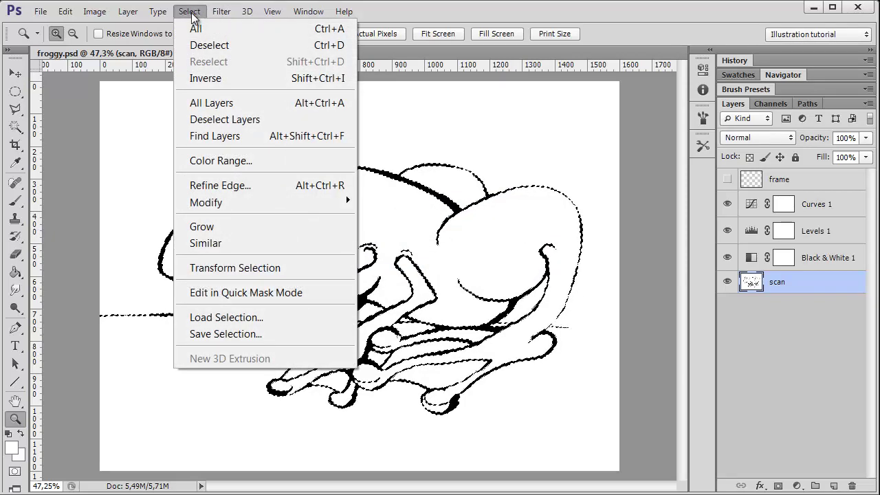
mouse_move(248, 201)
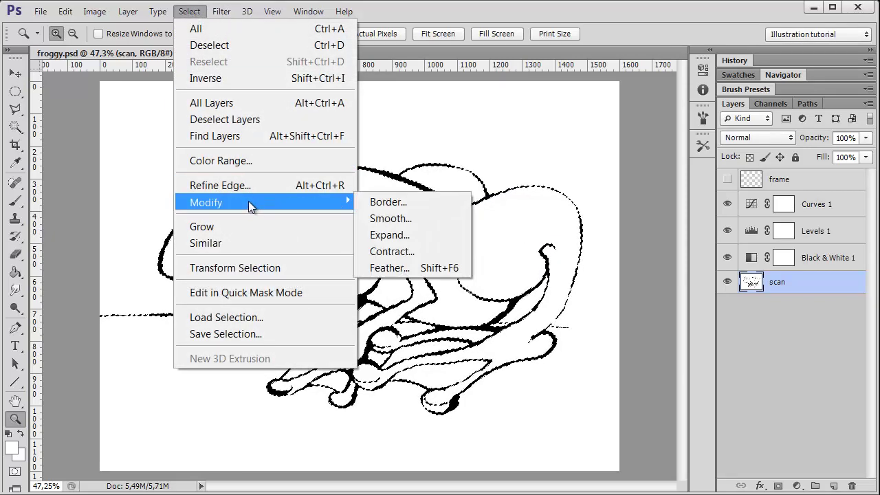
left_click(406, 252)
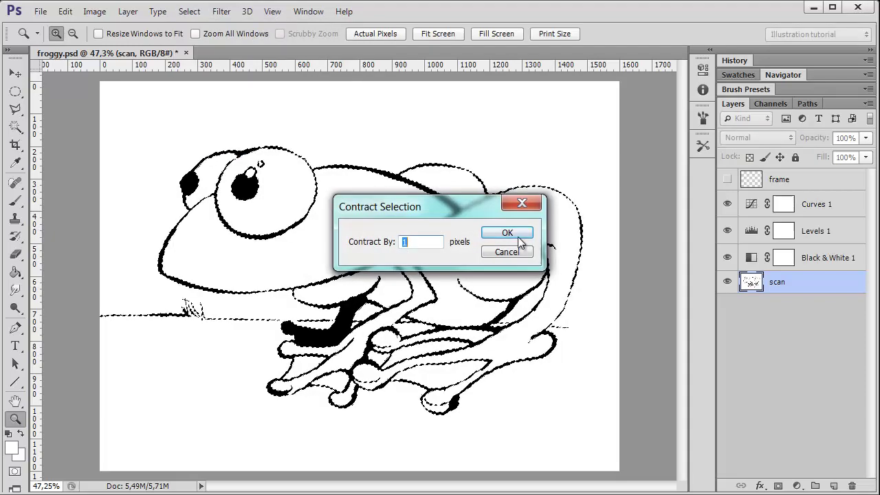
type("1")
left_click(509, 234)
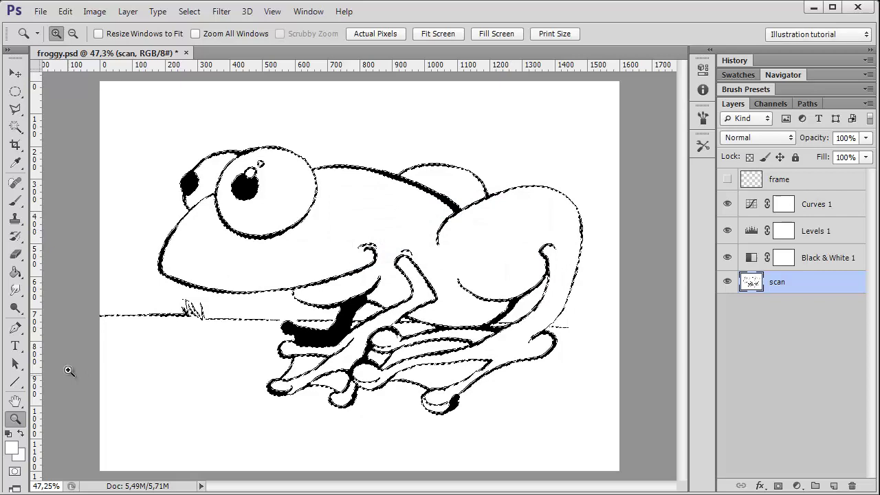
Step: Restore default colours, invert the selection, delete the white paper from the scan layer, and deselect
left_click(7, 434)
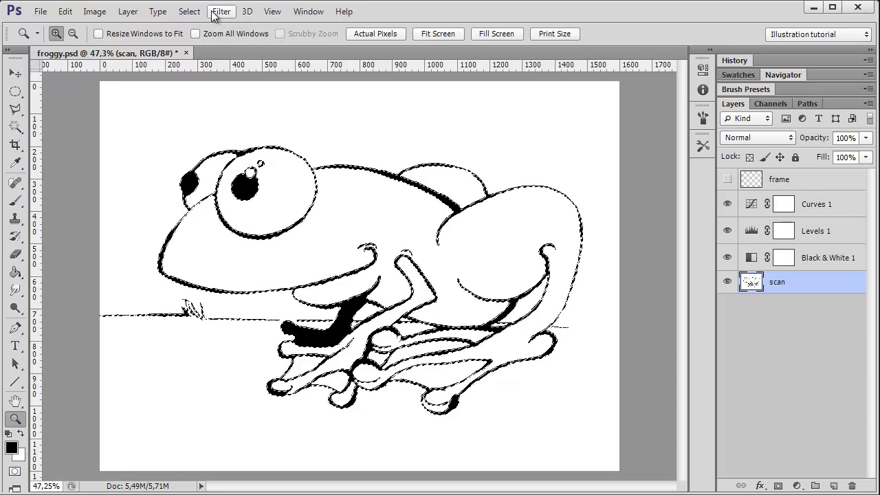
left_click(190, 12)
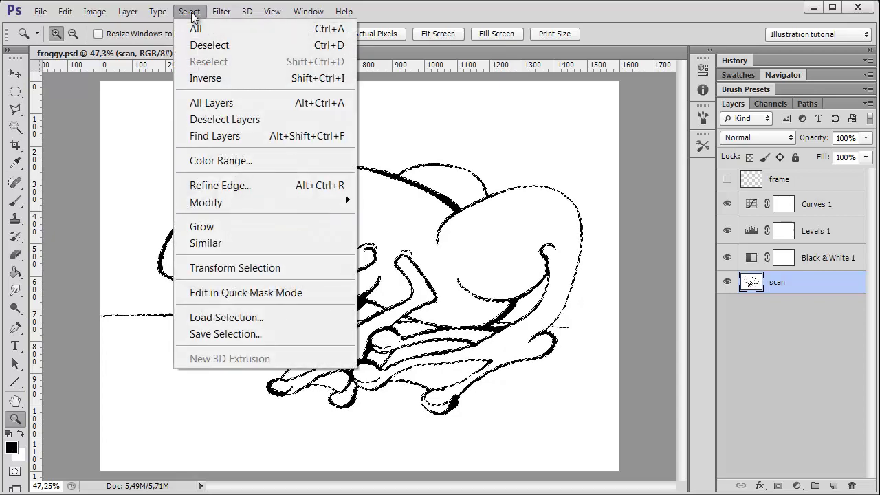
left_click(210, 80)
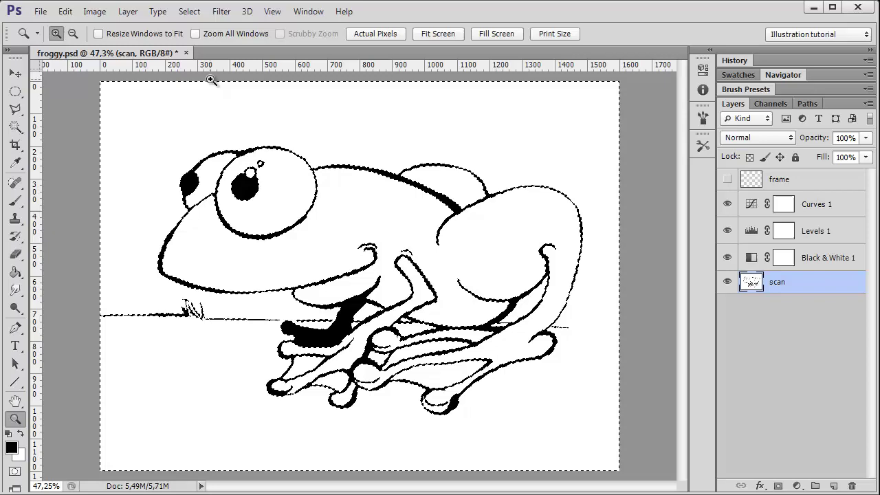
key("Delete")
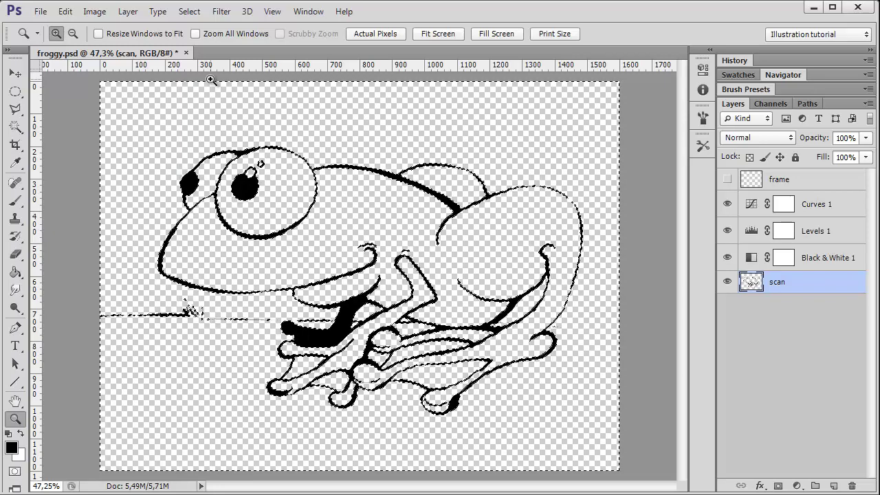
key("ctrl+d")
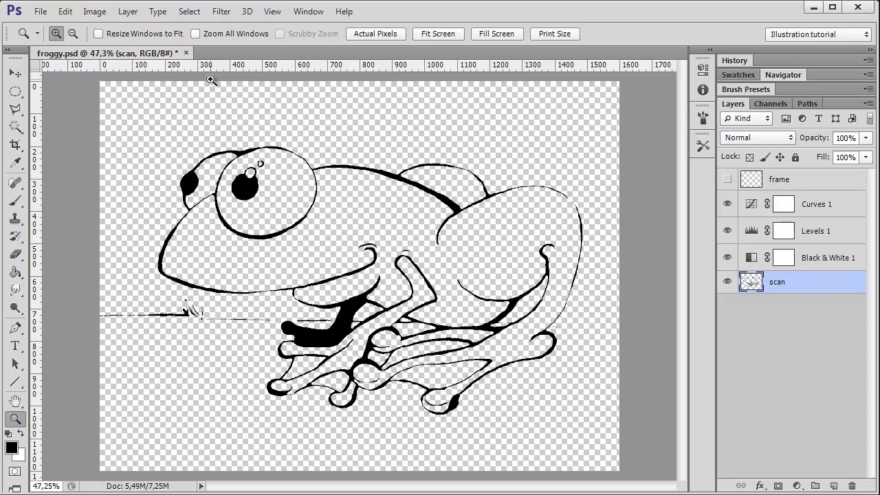
Step: Add Layer 1 below the scan layer and fill it with white
left_click(833, 486)
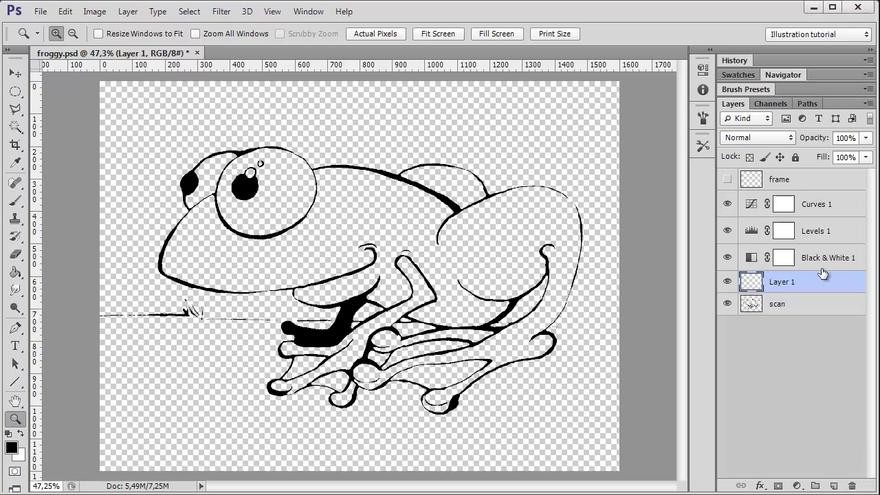
left_click_drag(821, 276, 814, 334)
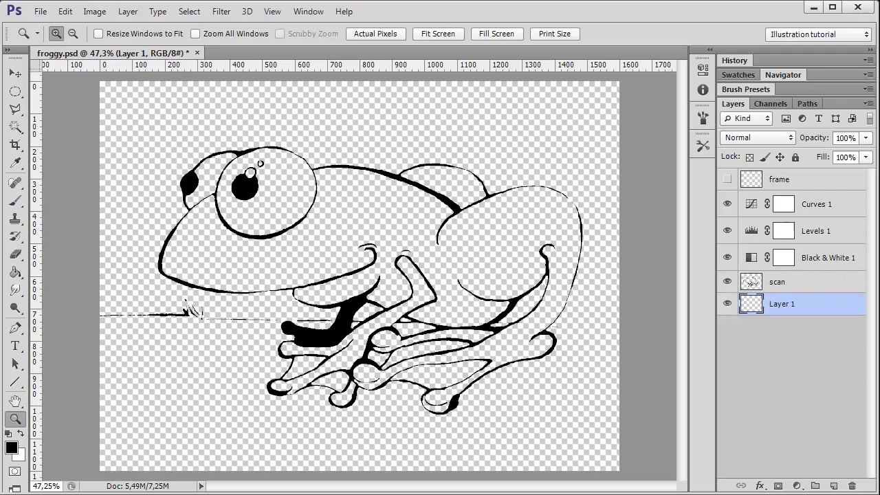
left_click(20, 432)
key("alt+BackSpace")
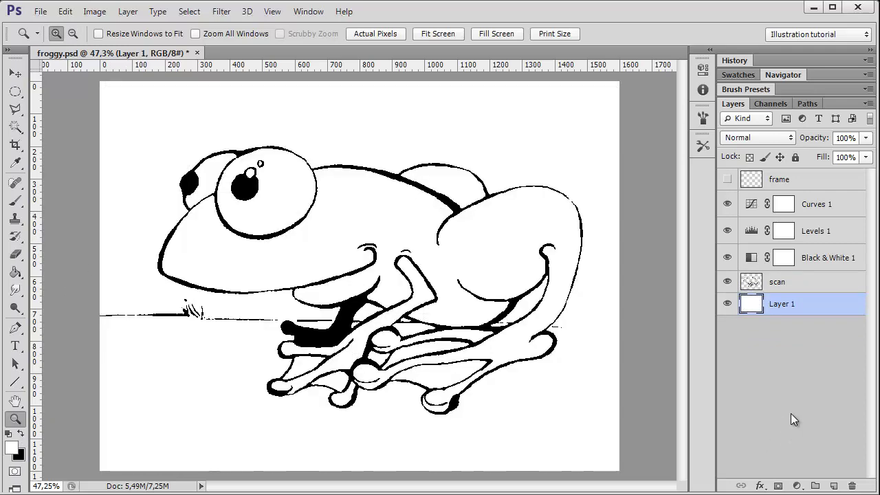